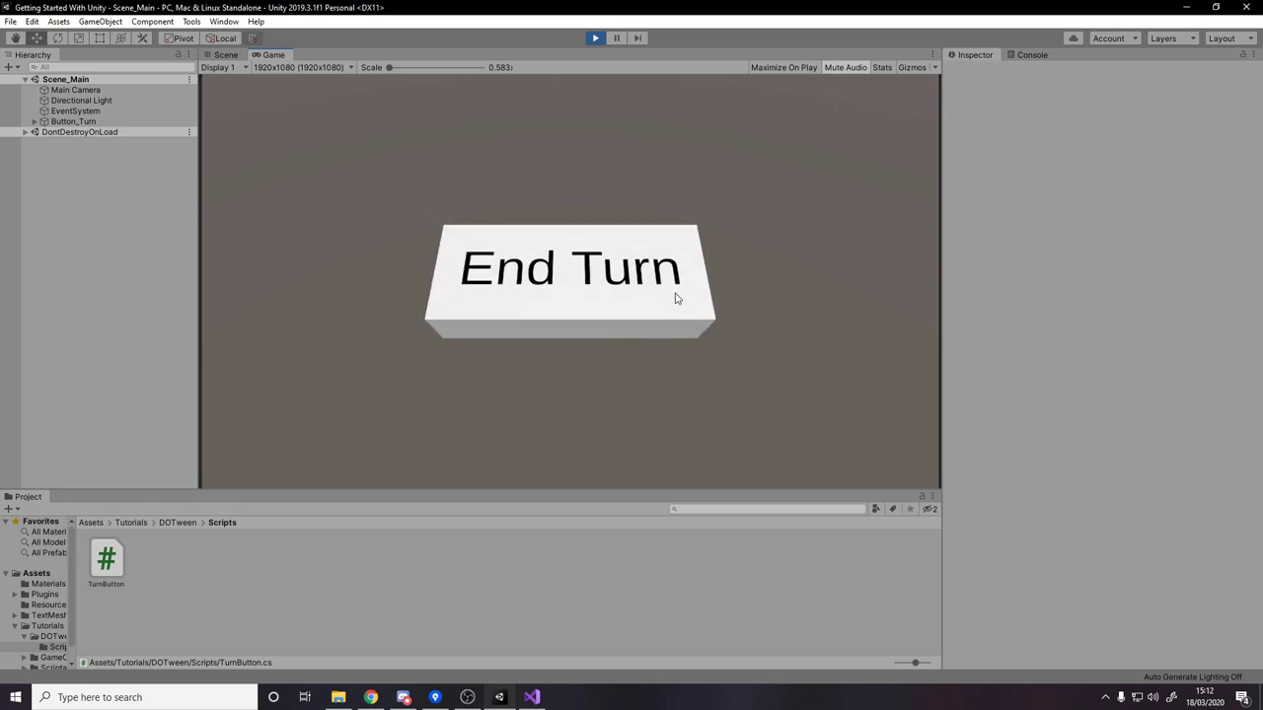
In play mode, flip the turn button from End Turn to Combat and back
click(702, 268)
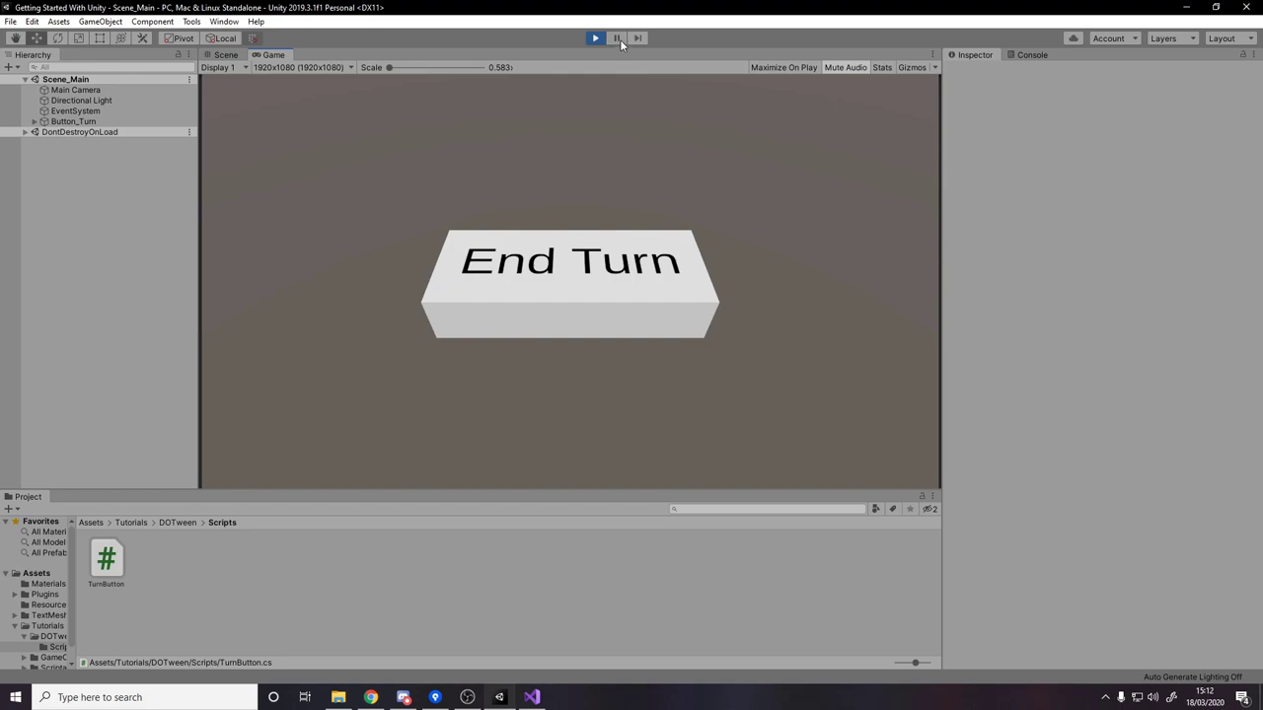
click(576, 302)
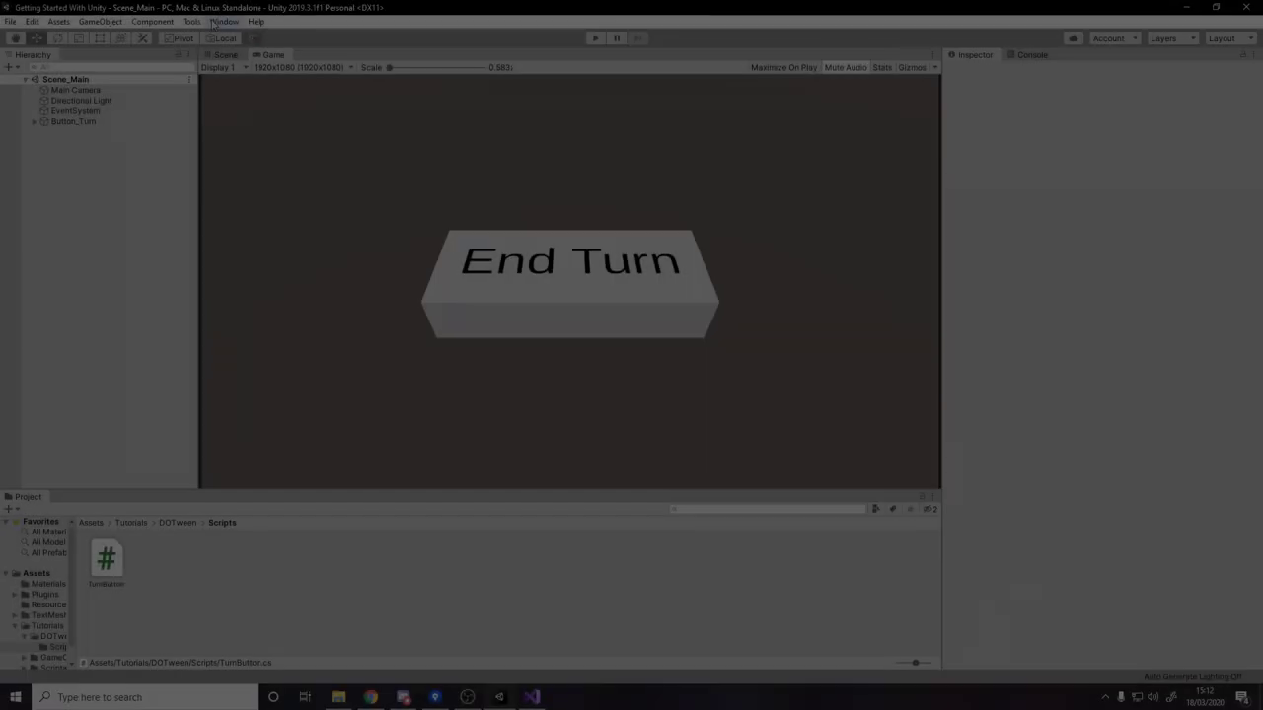
Find 'input' in the Package Manager and install the preview Input System 1.0.0 package
click(223, 21)
click(259, 104)
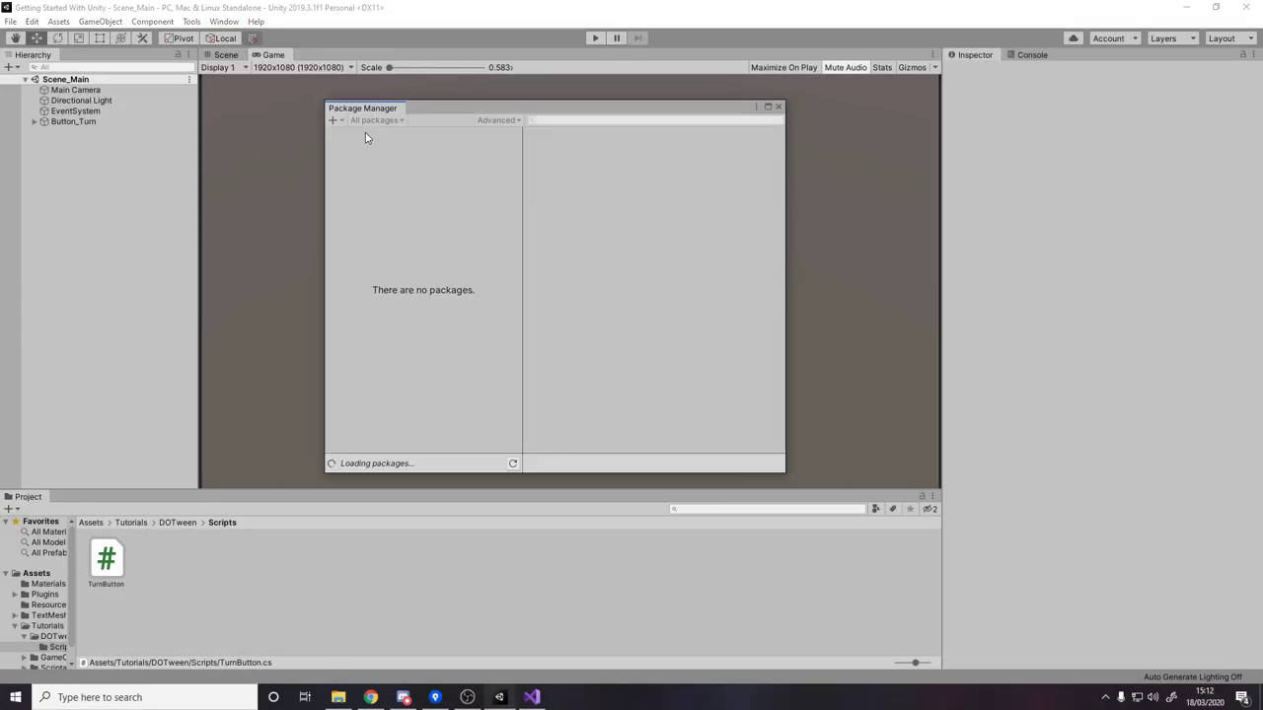
click(554, 119)
text(input)
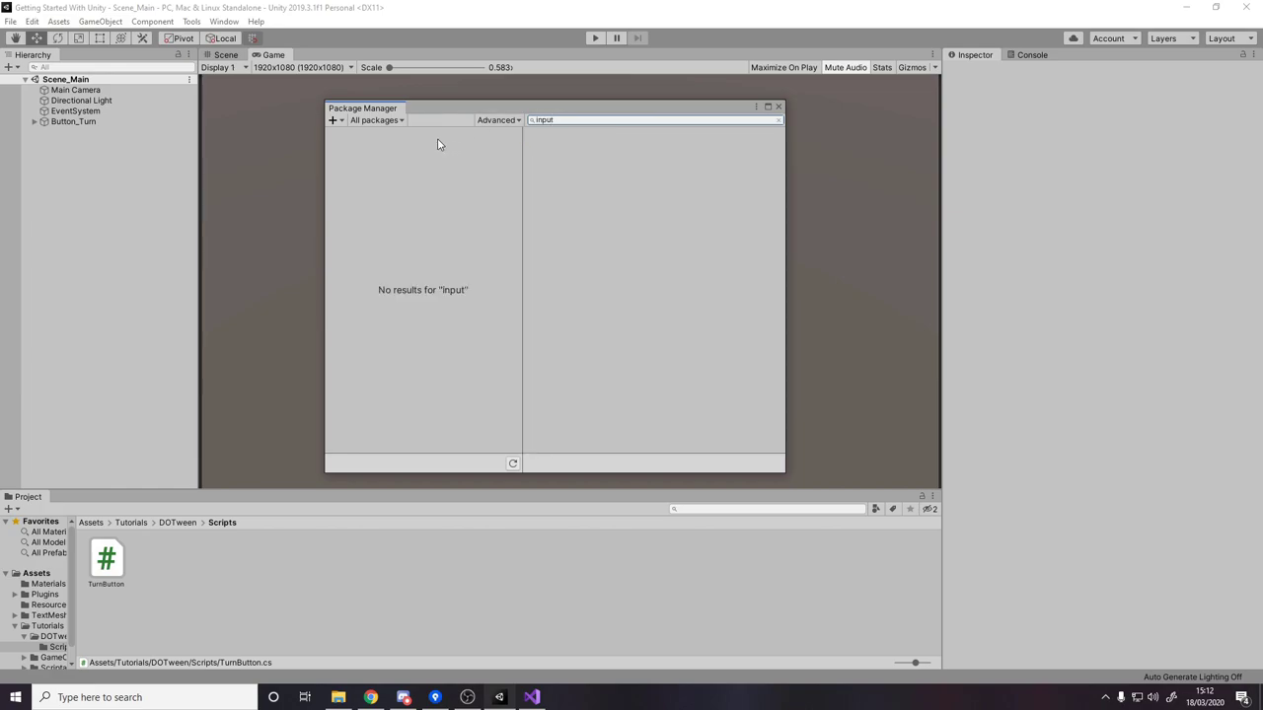
click(499, 120)
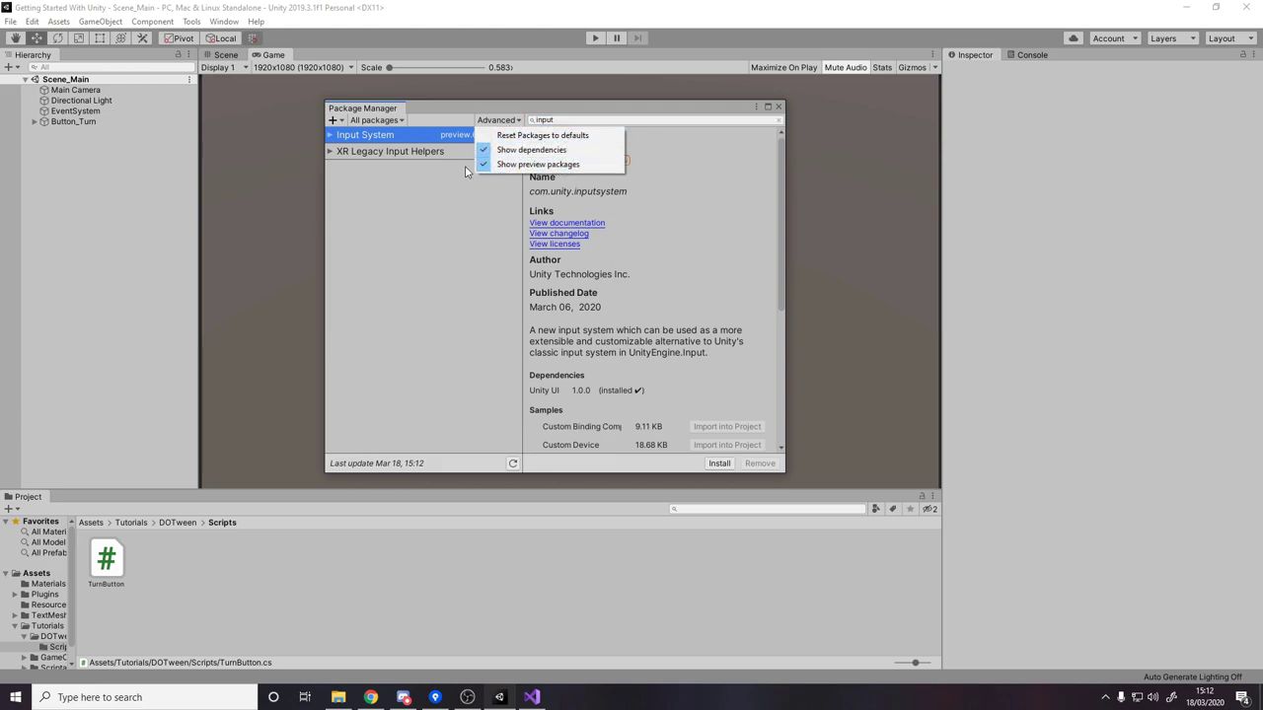
click(463, 222)
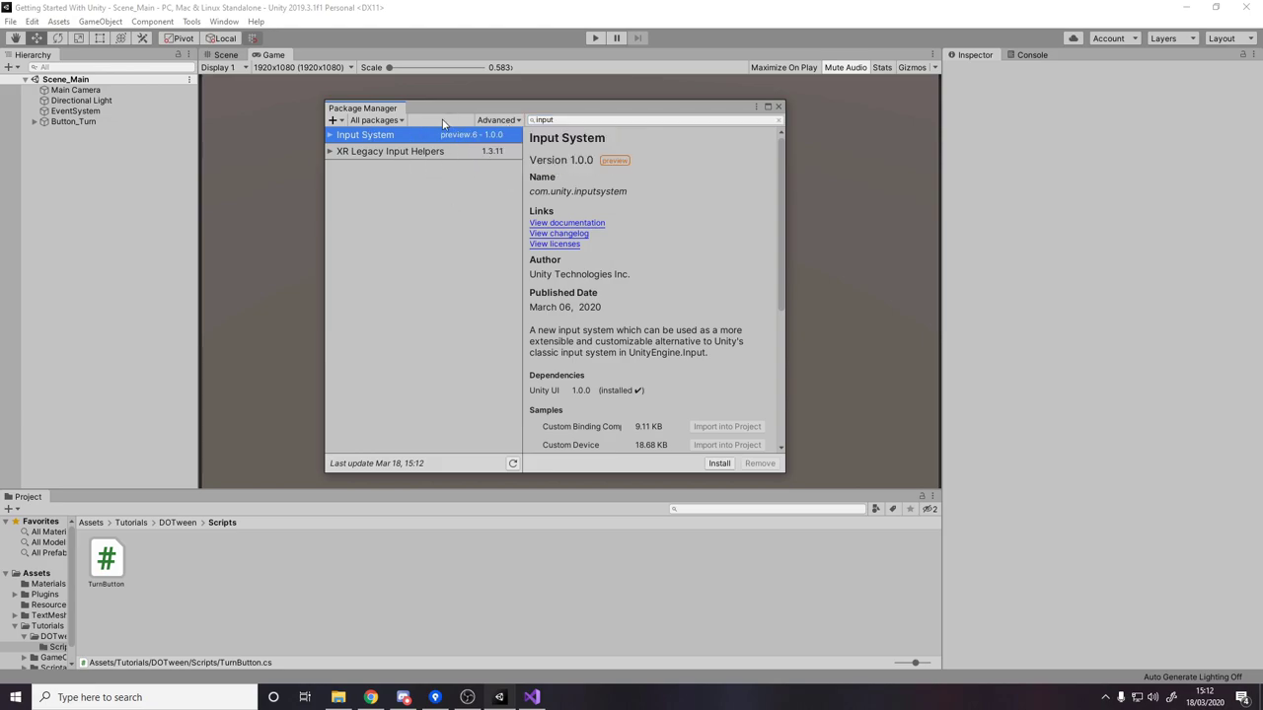
click(499, 121)
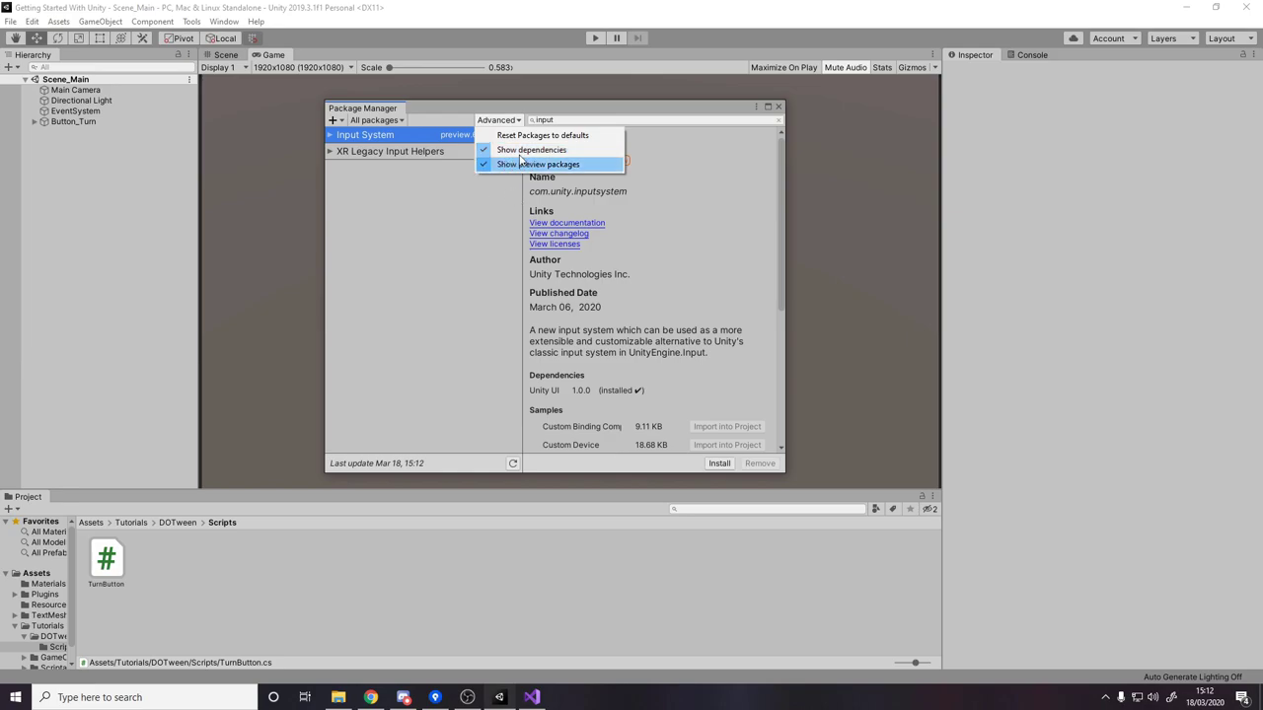
click(419, 150)
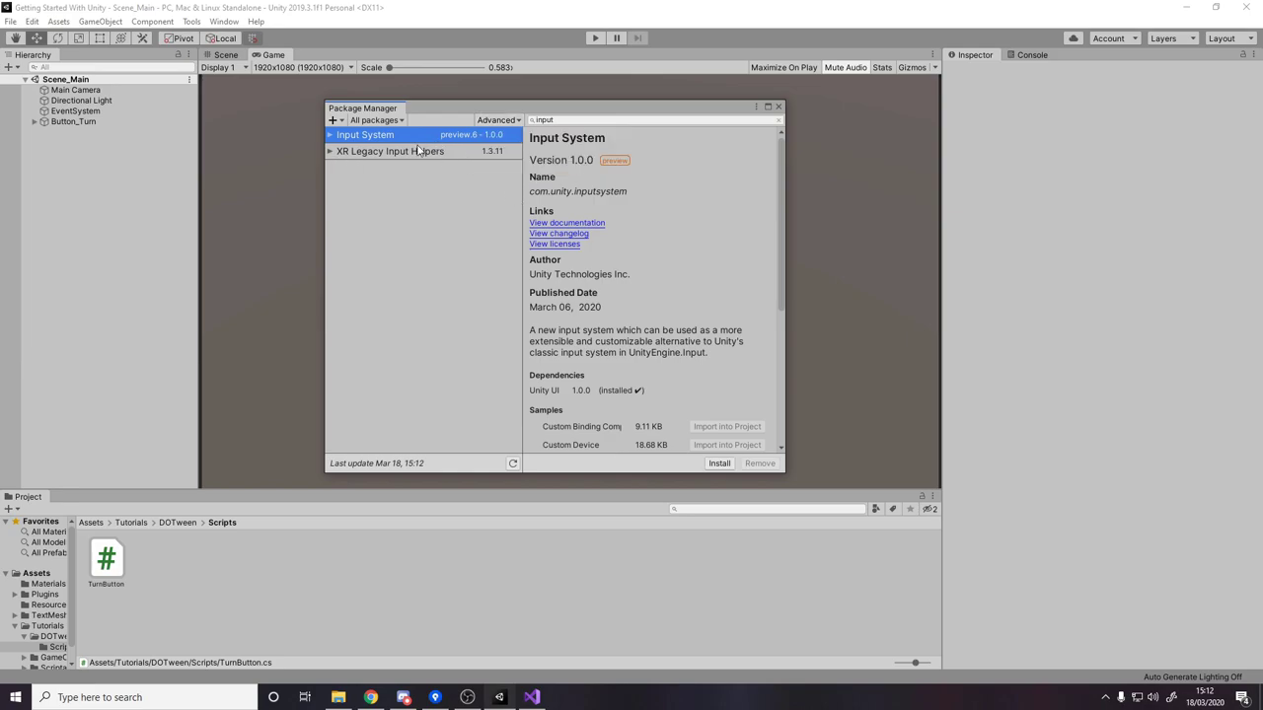
click(721, 464)
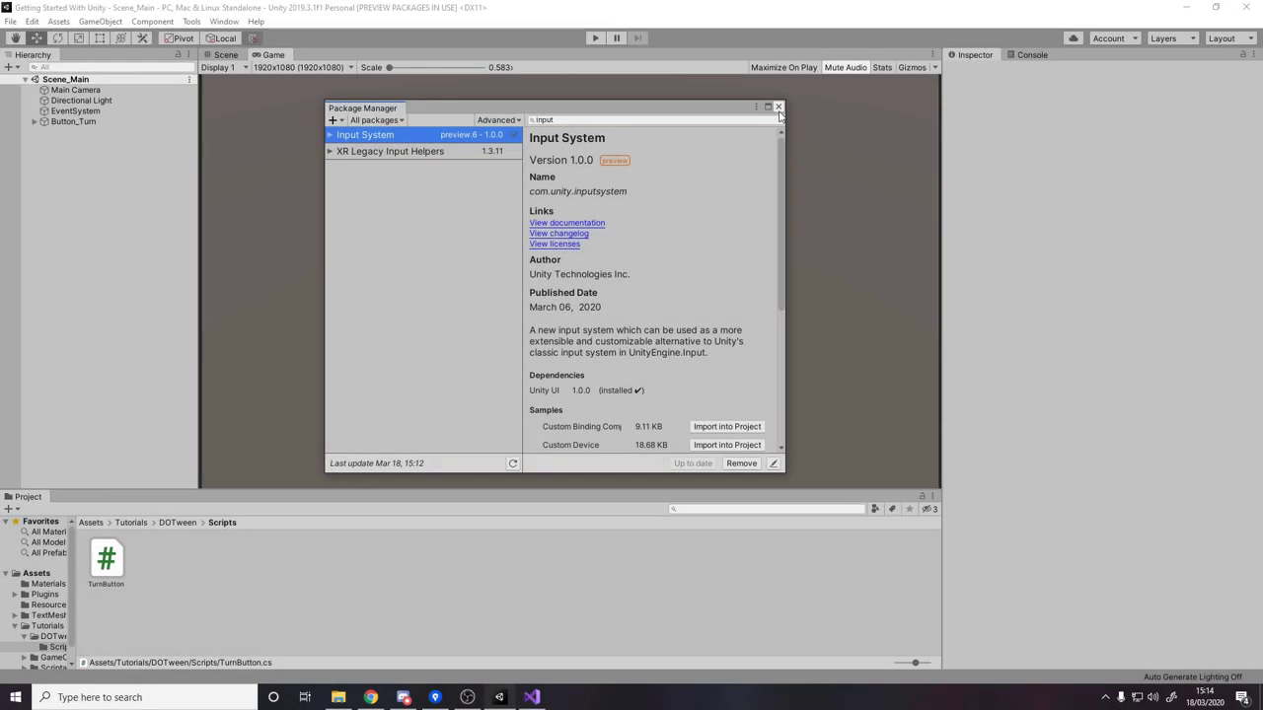
click(778, 107)
click(11, 21)
Set Player Active Input Handling to Both and accept the editor restart
mouse_move(40, 27)
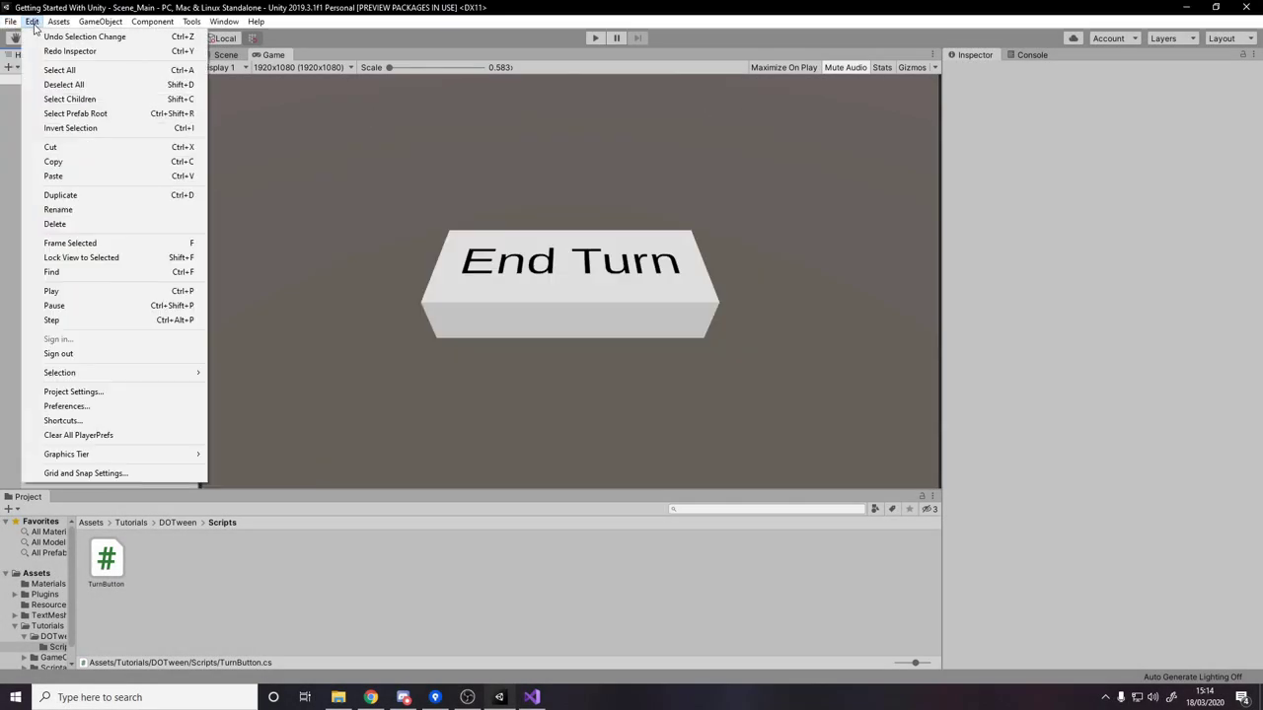
click(118, 394)
click(323, 185)
scroll(538, 311, down, 10)
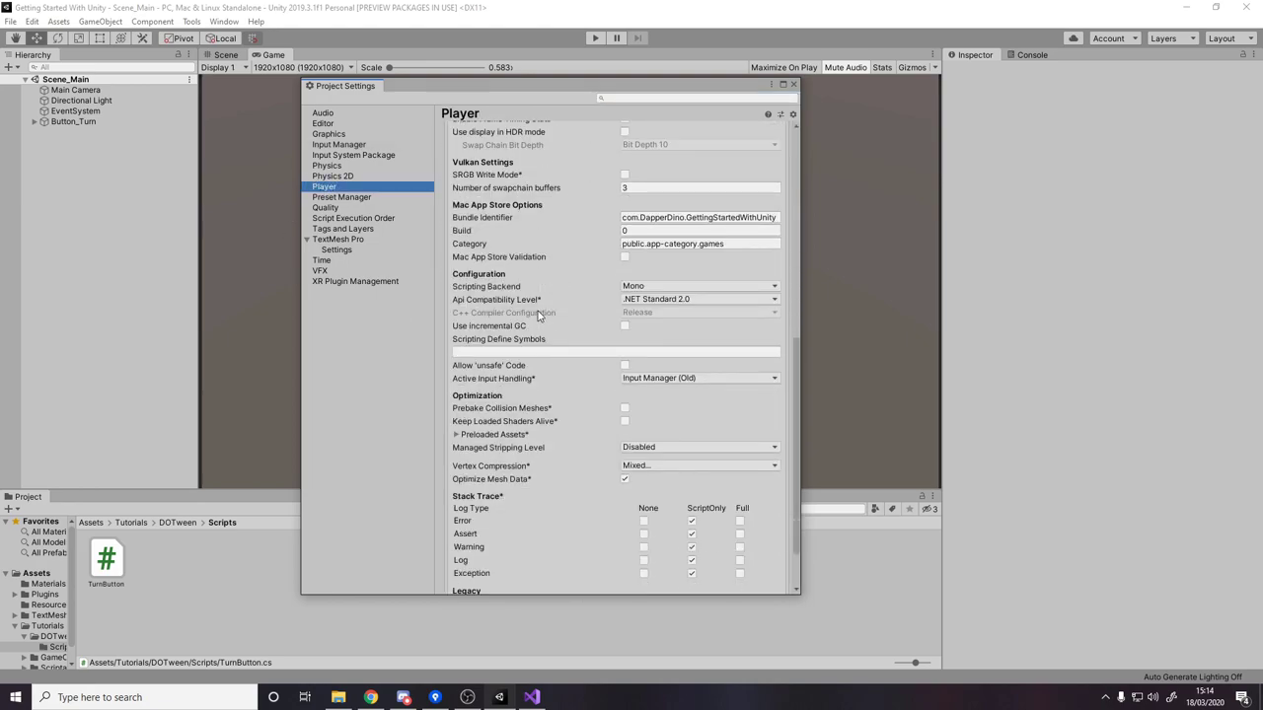
click(650, 378)
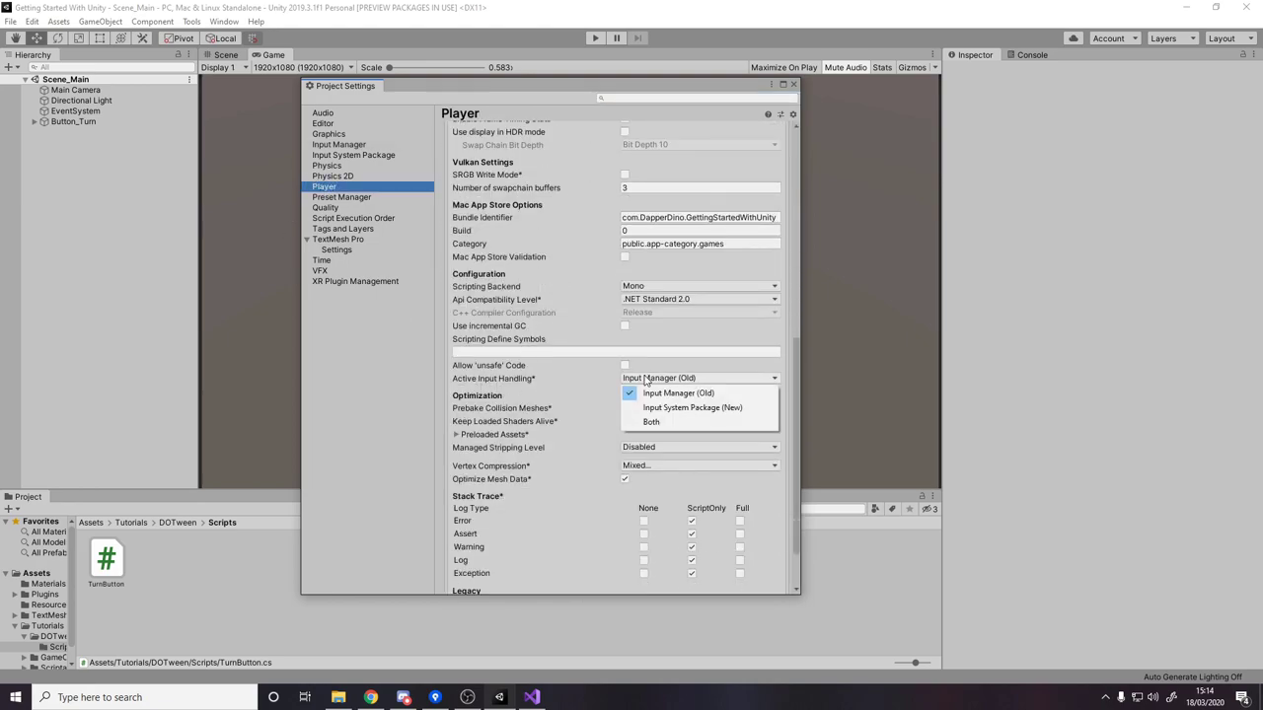
click(691, 422)
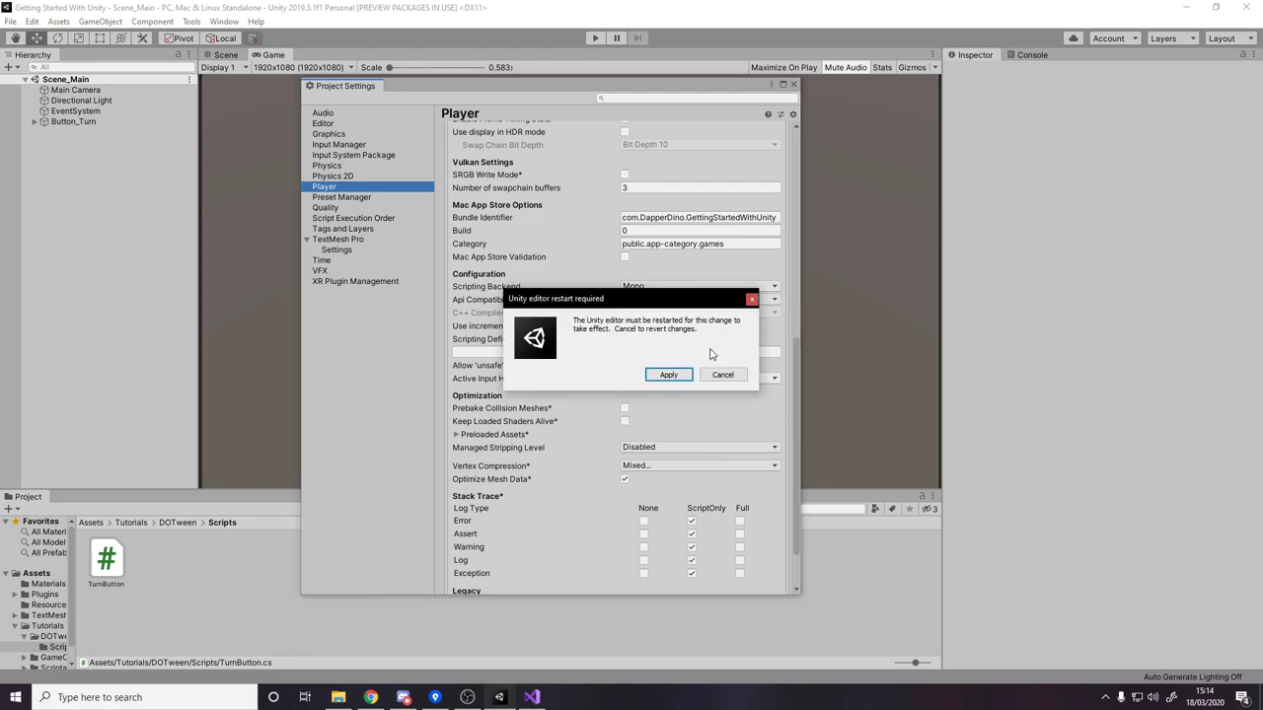
click(666, 376)
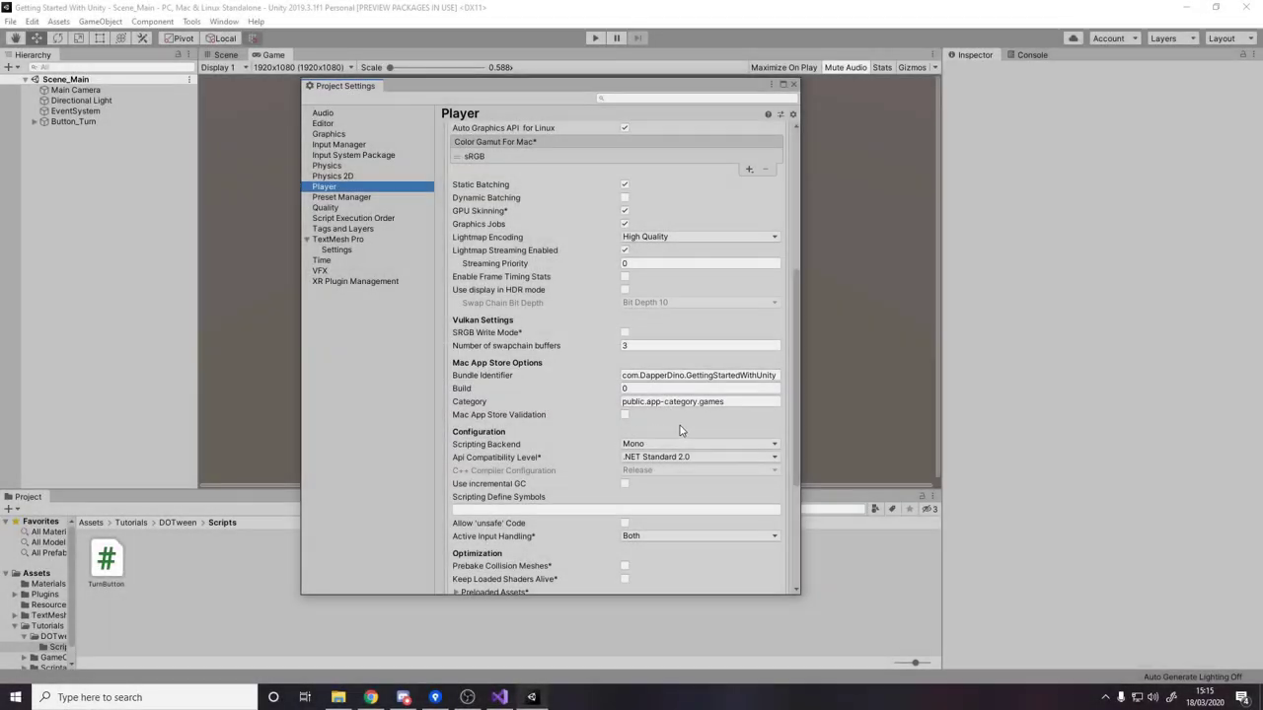
Delete every axis from the old Input Manager and close Project Settings
scroll(679, 425, down, 3)
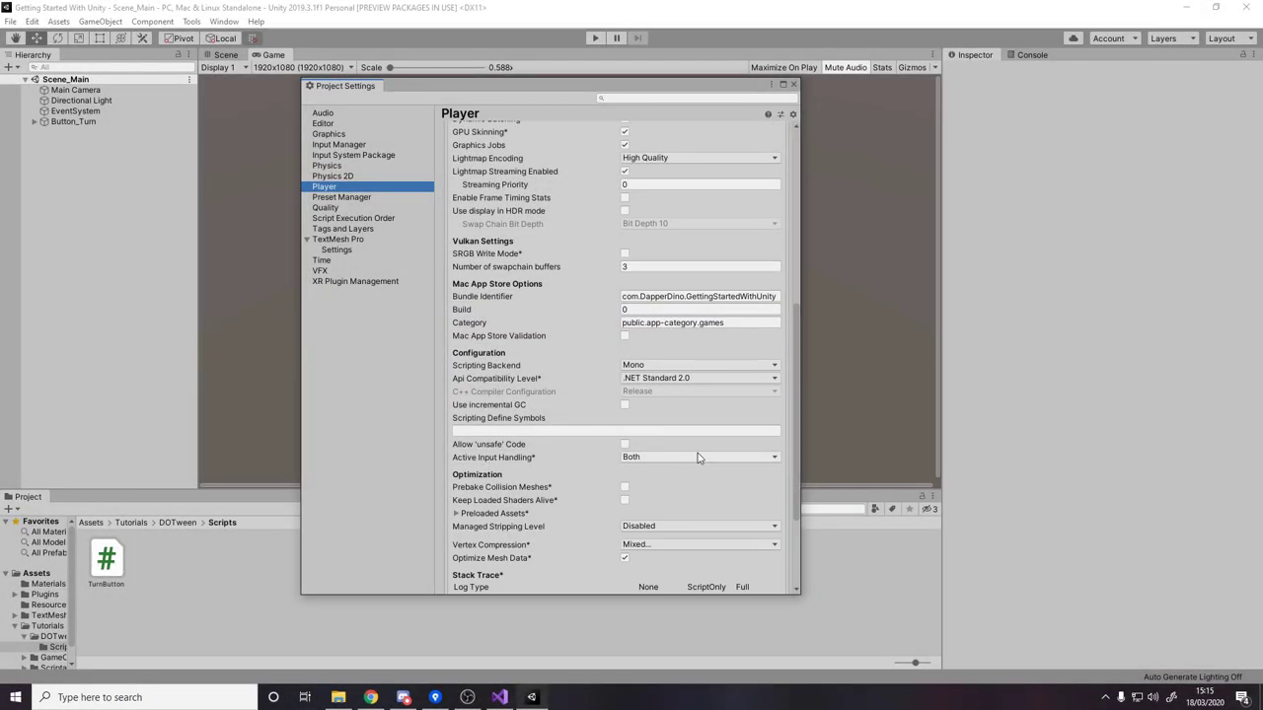
click(339, 145)
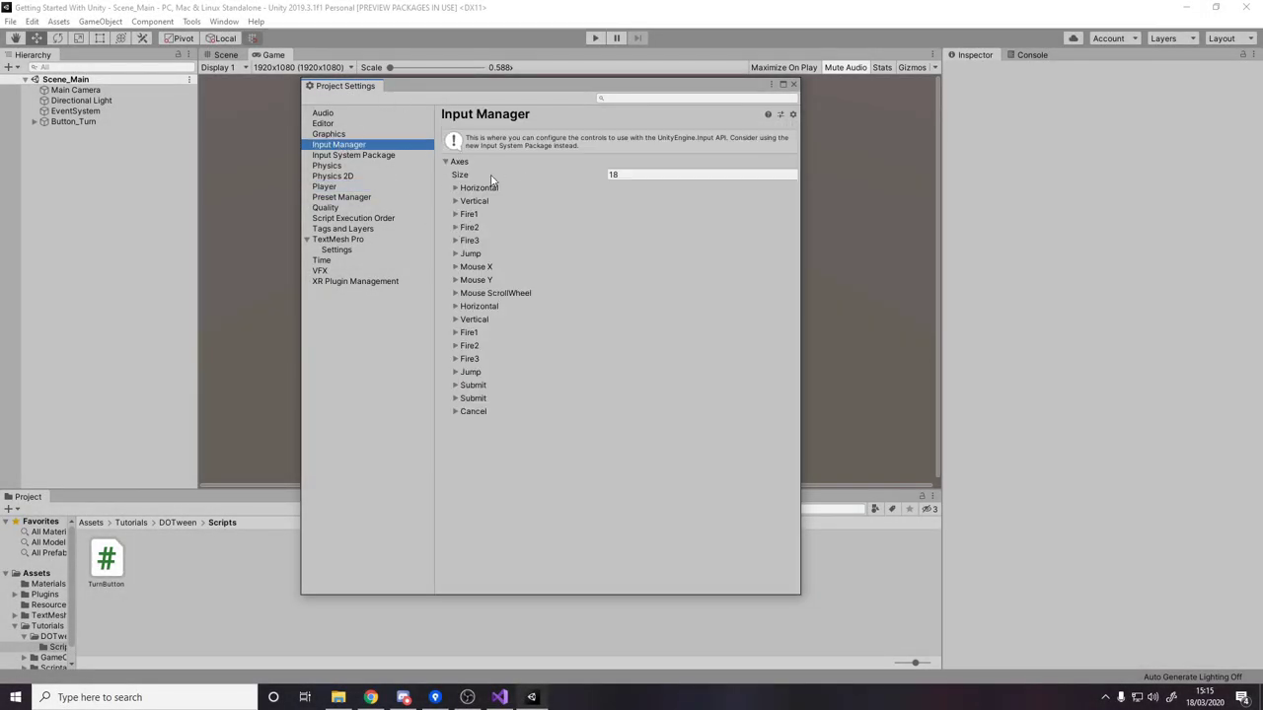
click(474, 188)
click(474, 190)
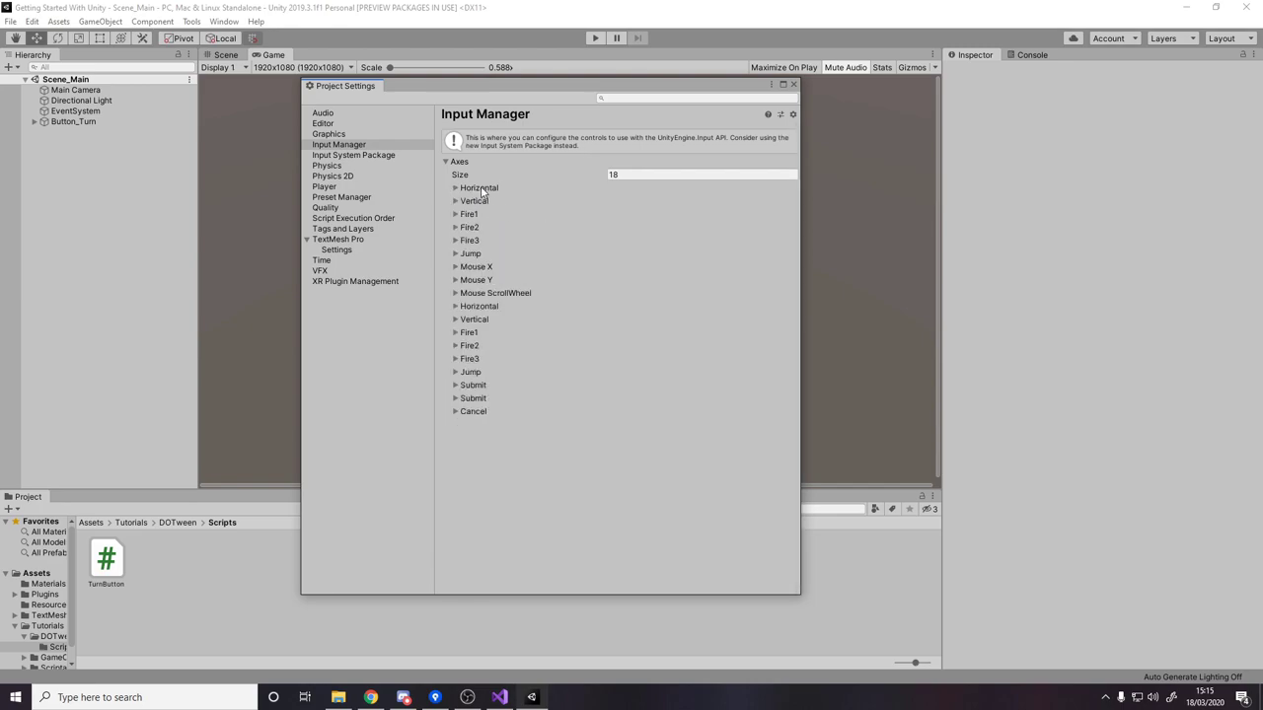
click(480, 189)
click(565, 203)
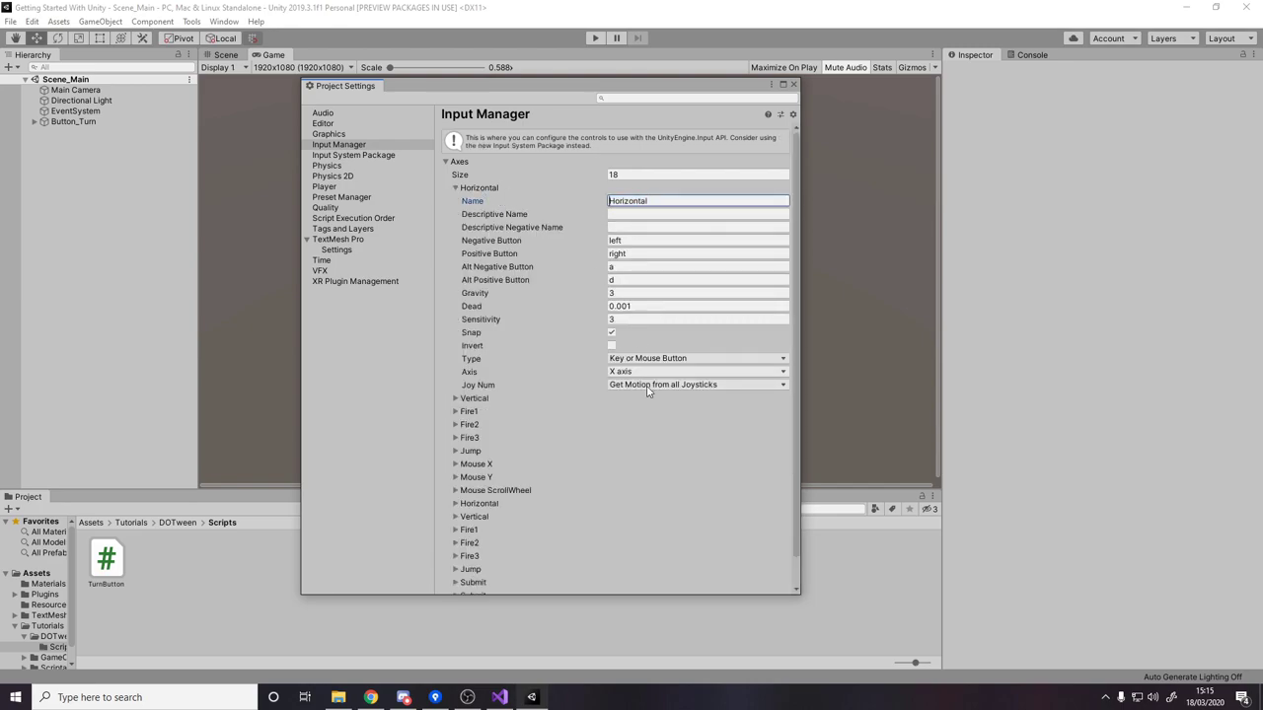
click(636, 269)
click(636, 306)
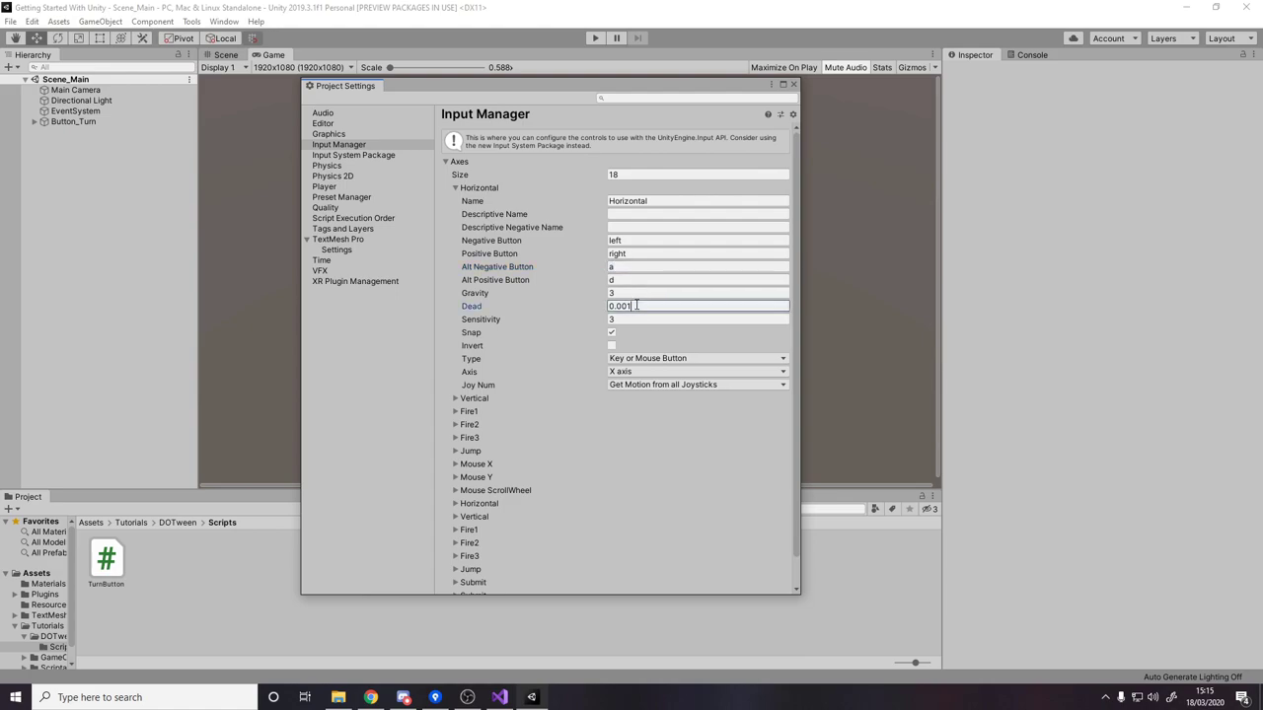
click(473, 189)
key(Delete)
key(Delete)
key(Delete)
key(Delete)
key(Delete)
key(Delete)
key(Delete)
key(Delete)
key(Delete)
key(Delete)
key(Delete)
key(Delete)
key(Delete)
key(Delete)
key(Delete)
key(Delete)
key(Delete)
key(Delete)
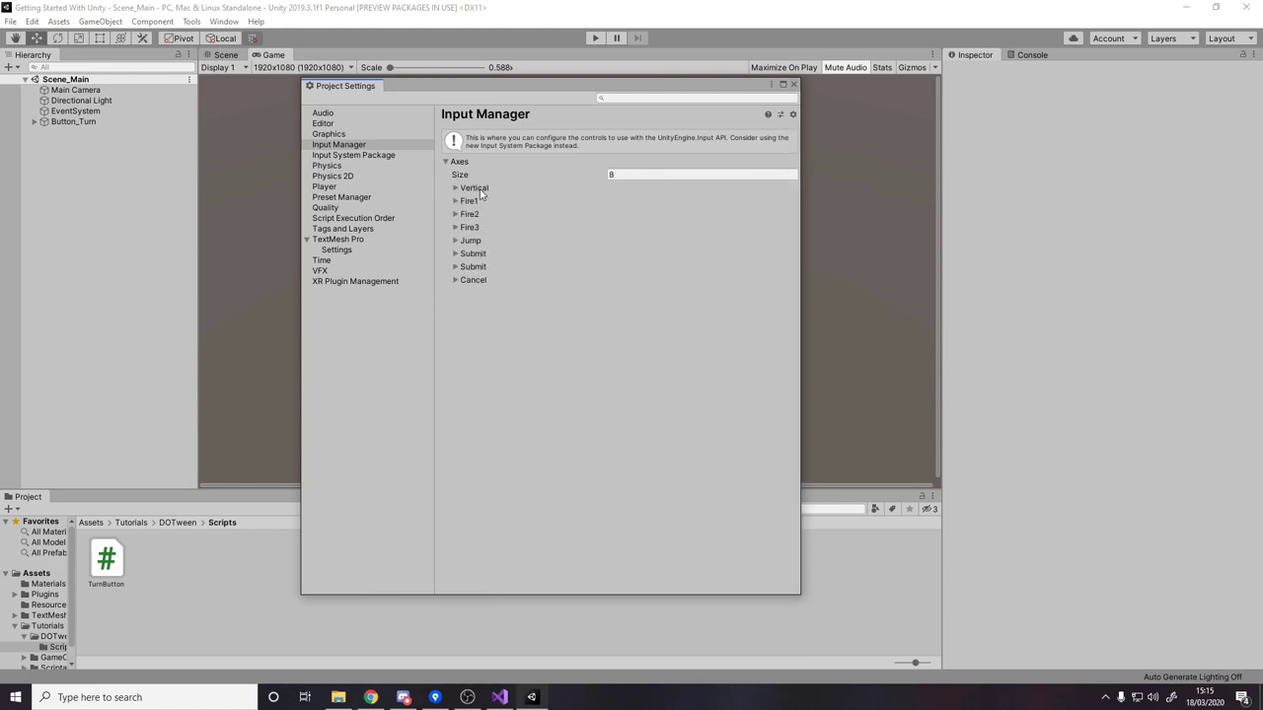
click(467, 164)
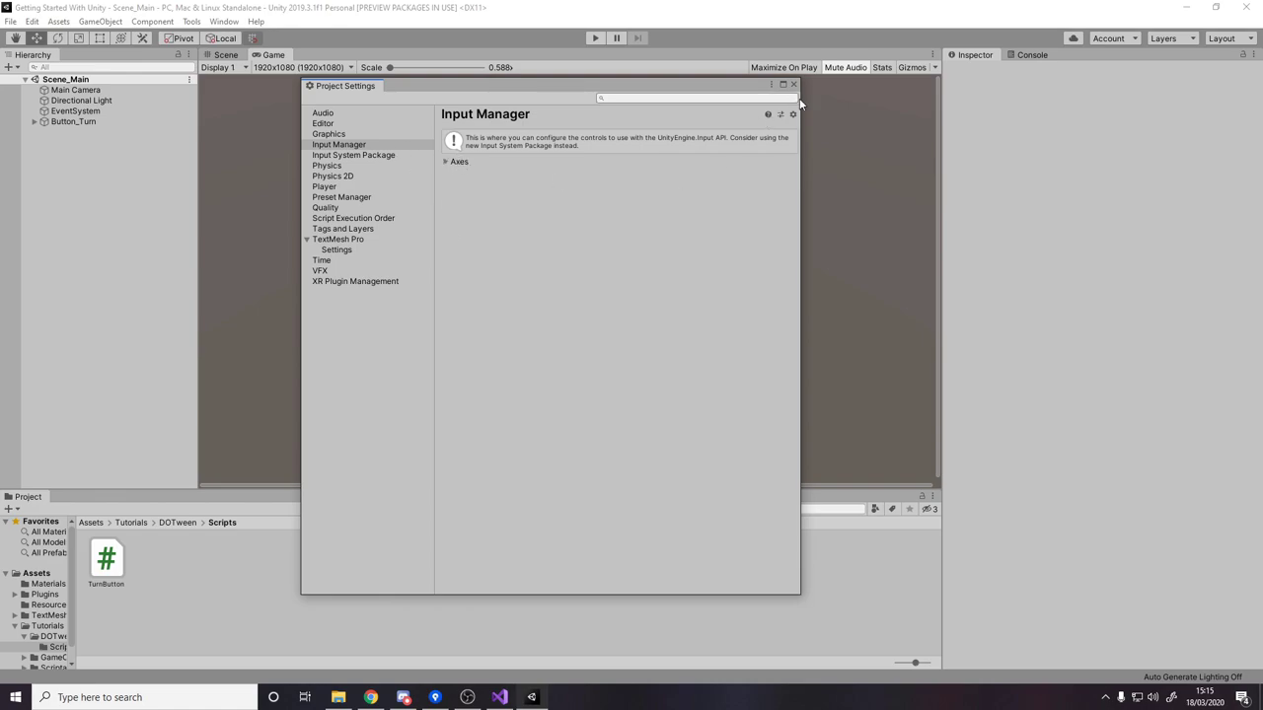
click(793, 86)
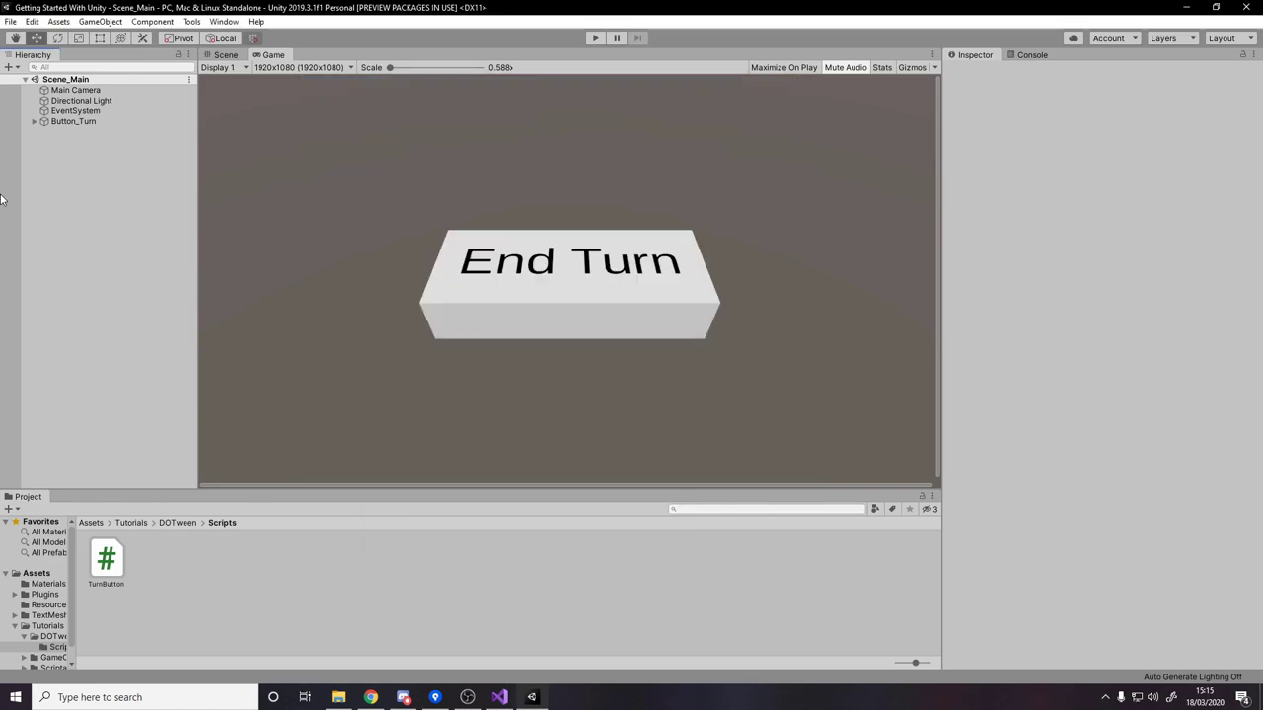
Switch the EventSystem to InputSystemUIInputModule and save the scene
click(75, 110)
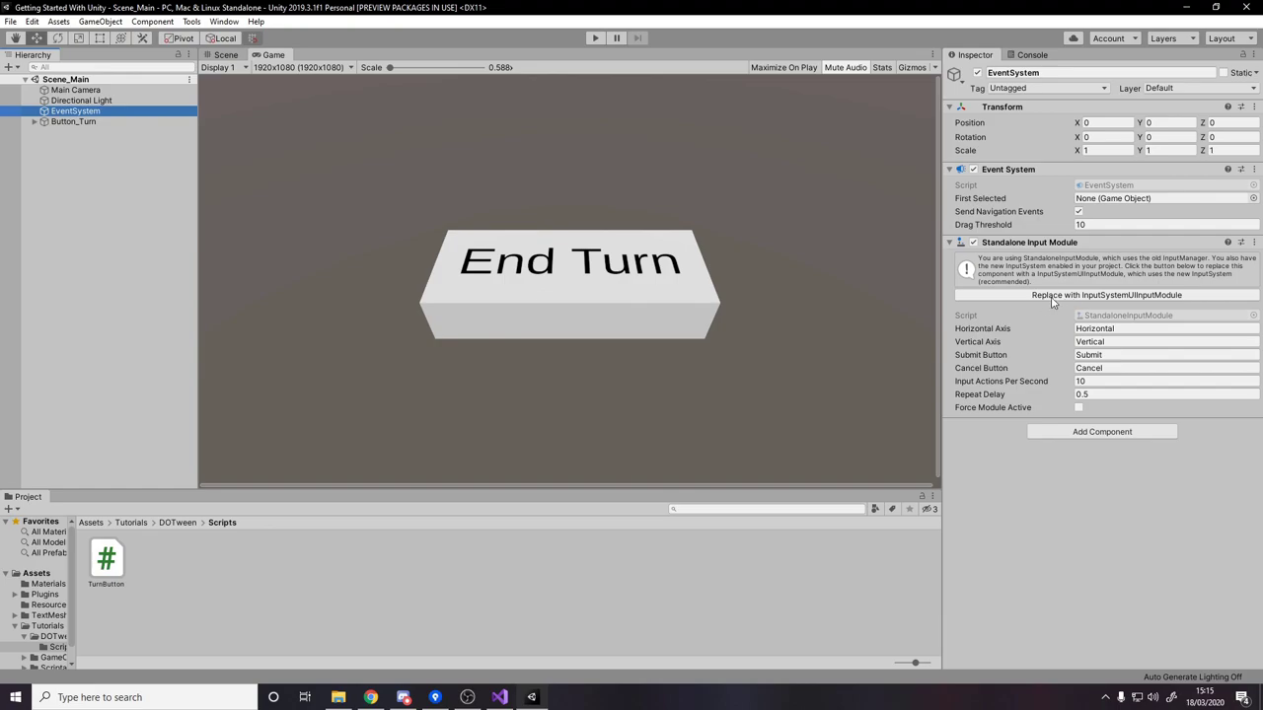
click(1155, 296)
click(164, 200)
key(ctrl+s)
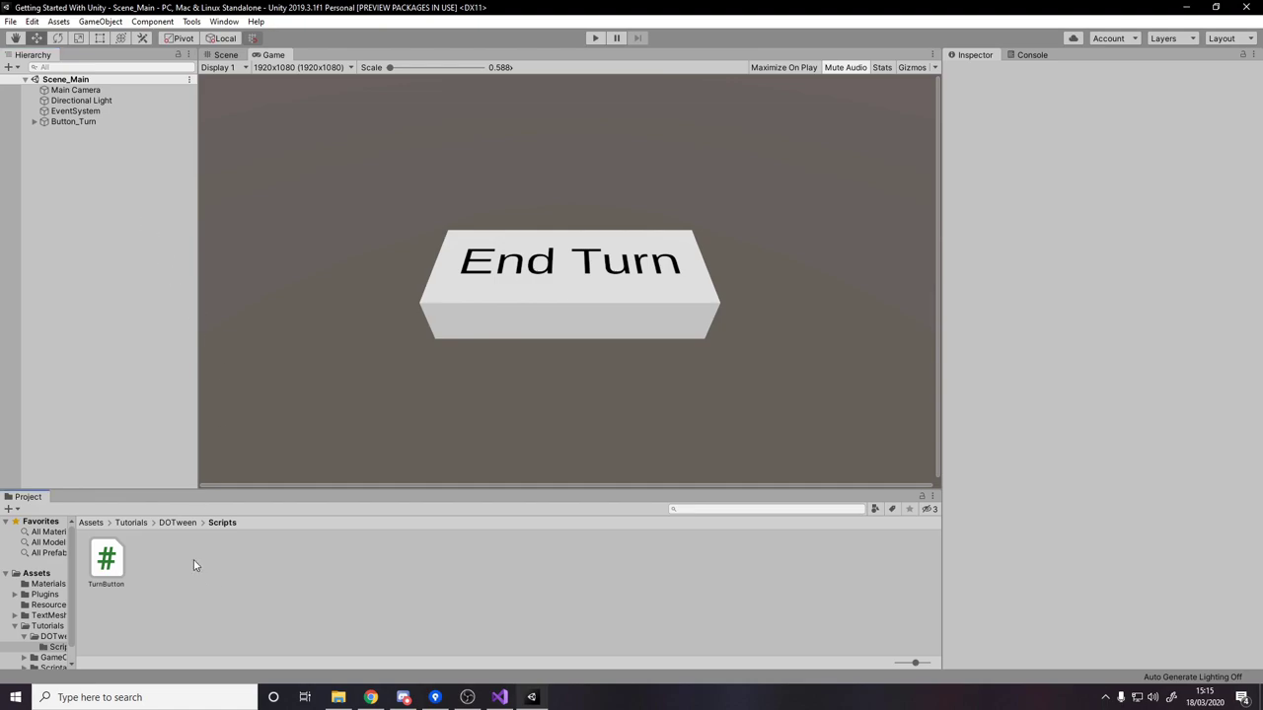
Create an Input Actions asset named Controls in the DOTween folder
click(178, 522)
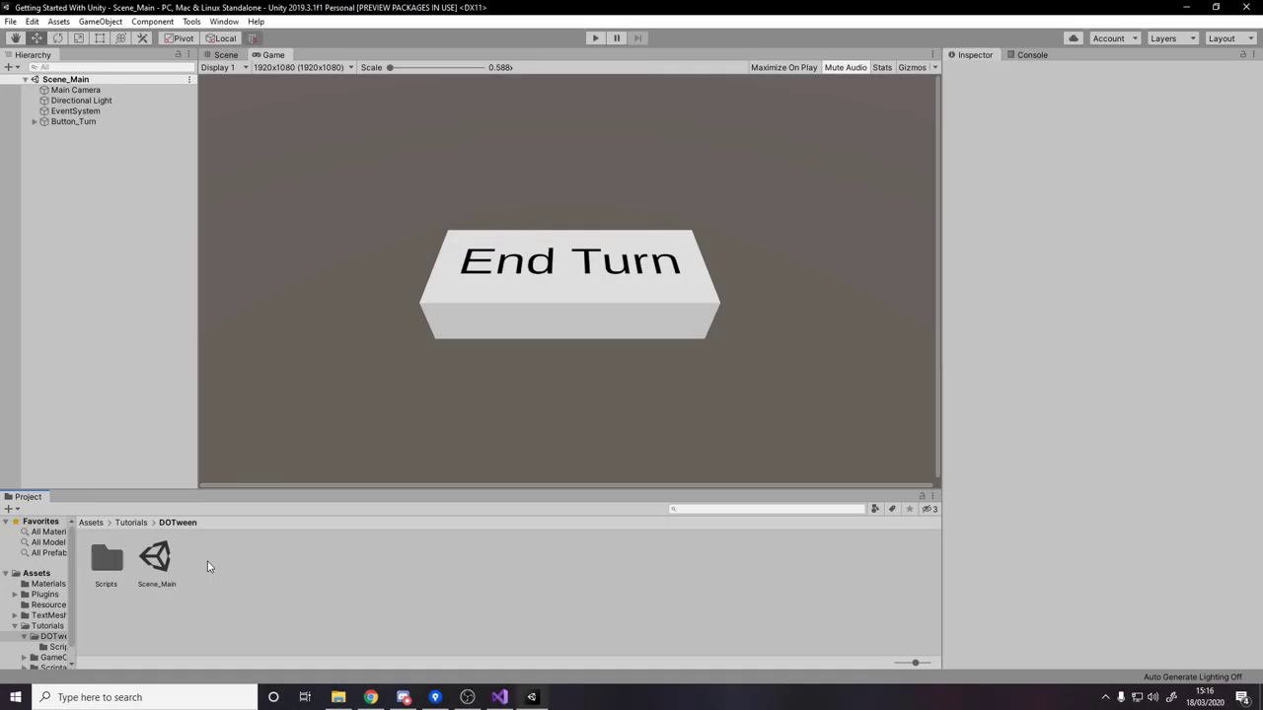
right_click(207, 567)
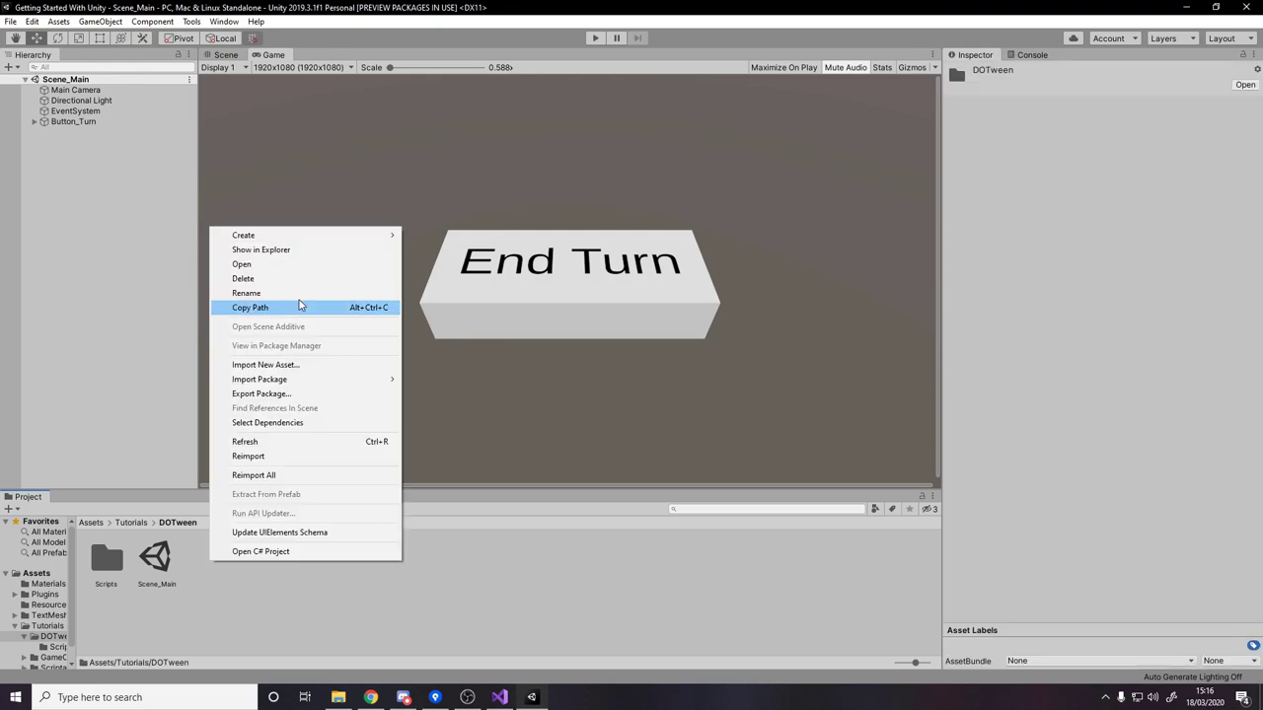
mouse_move(277, 237)
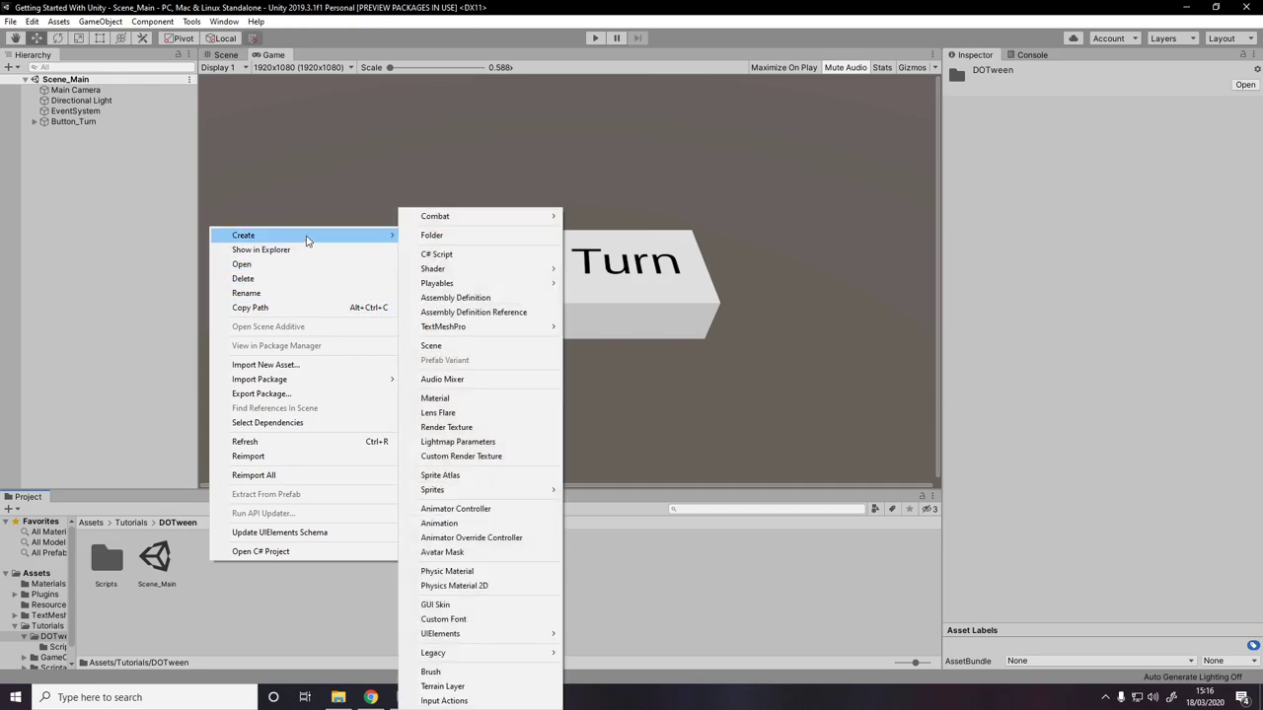
click(454, 700)
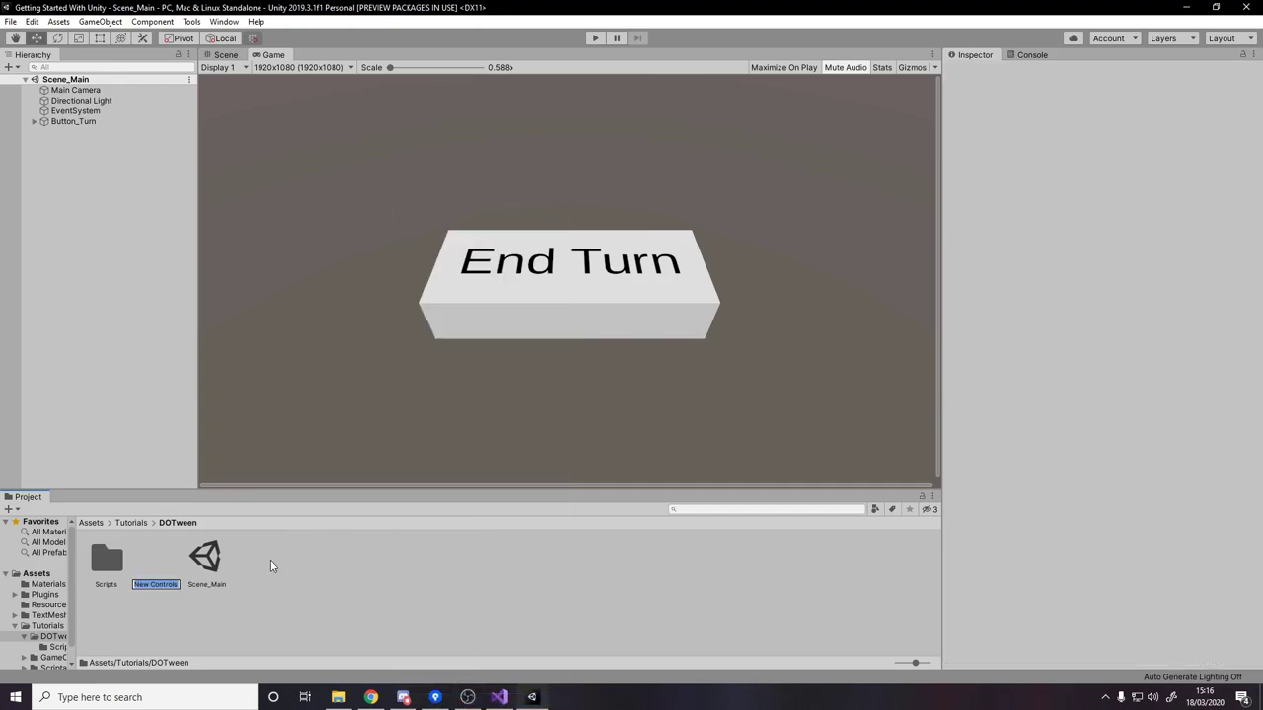
text(Controls)
key(Return)
Open Controls and start a Keyboard & Mouse control scheme with a Keyboard device
double_click(156, 560)
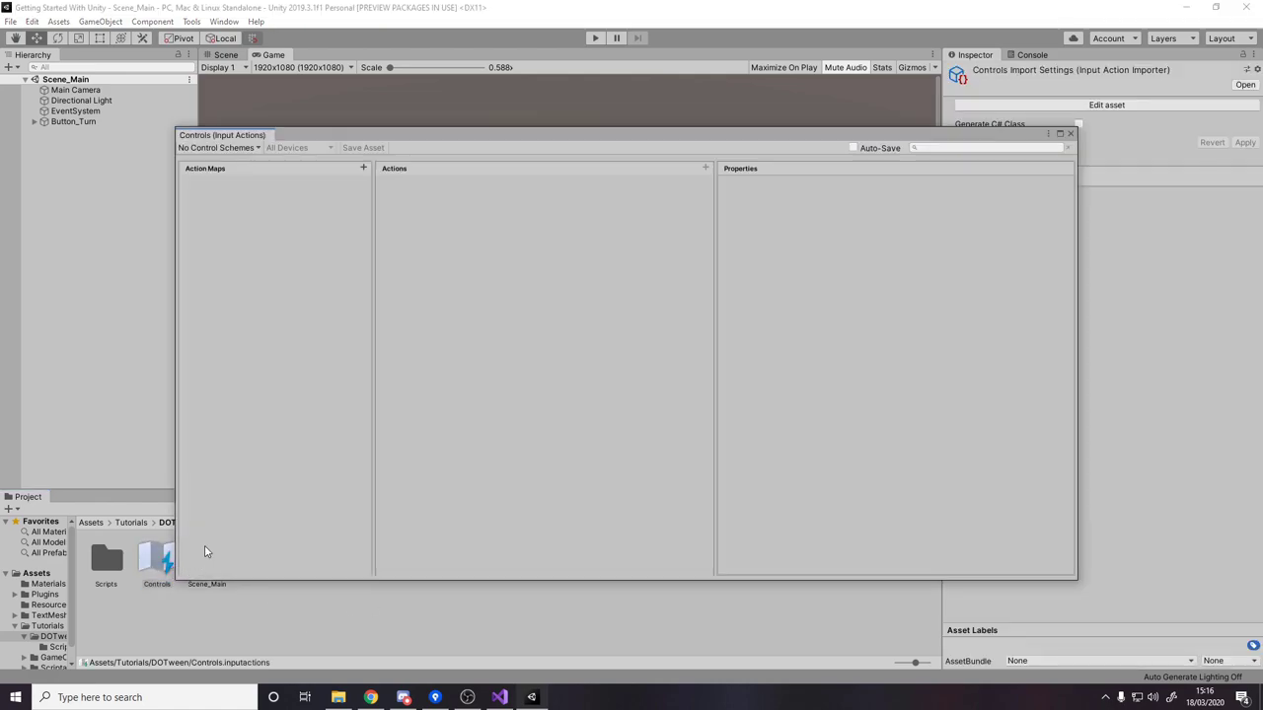
mouse_move(408, 129)
mouse_down()
mouse_move(390, 106)
mouse_move(407, 111)
mouse_up()
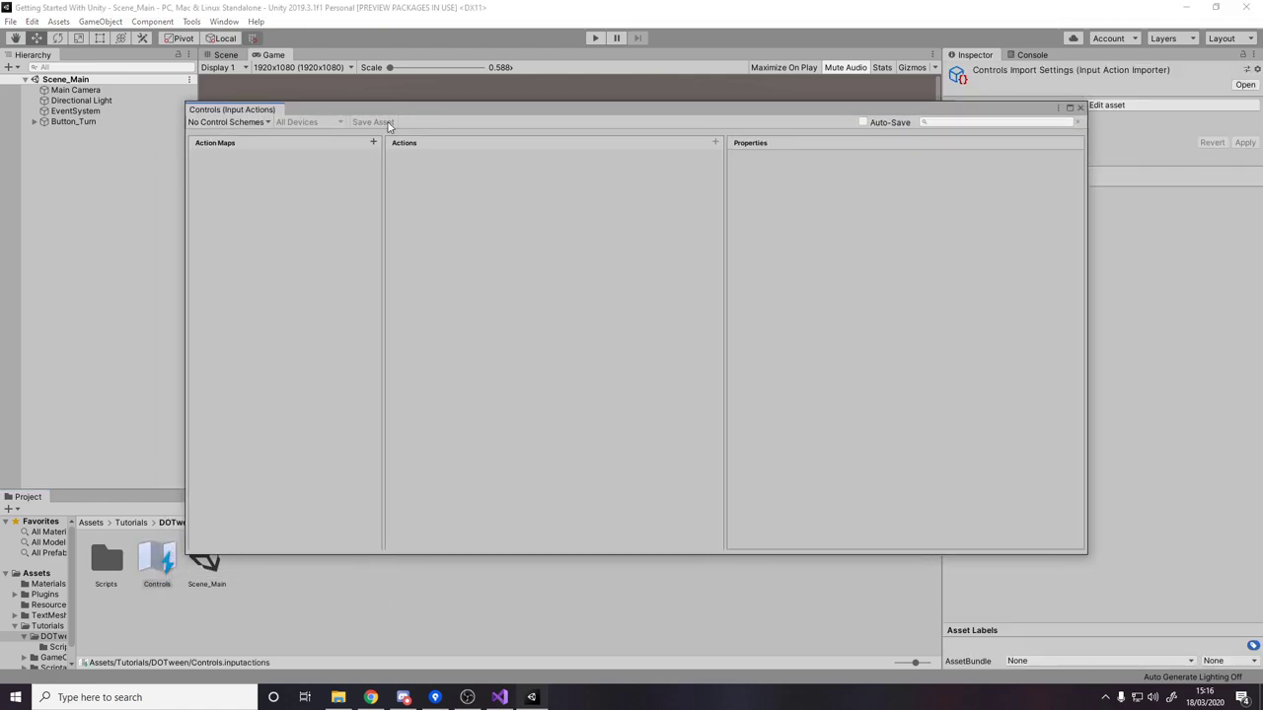
click(255, 121)
click(296, 139)
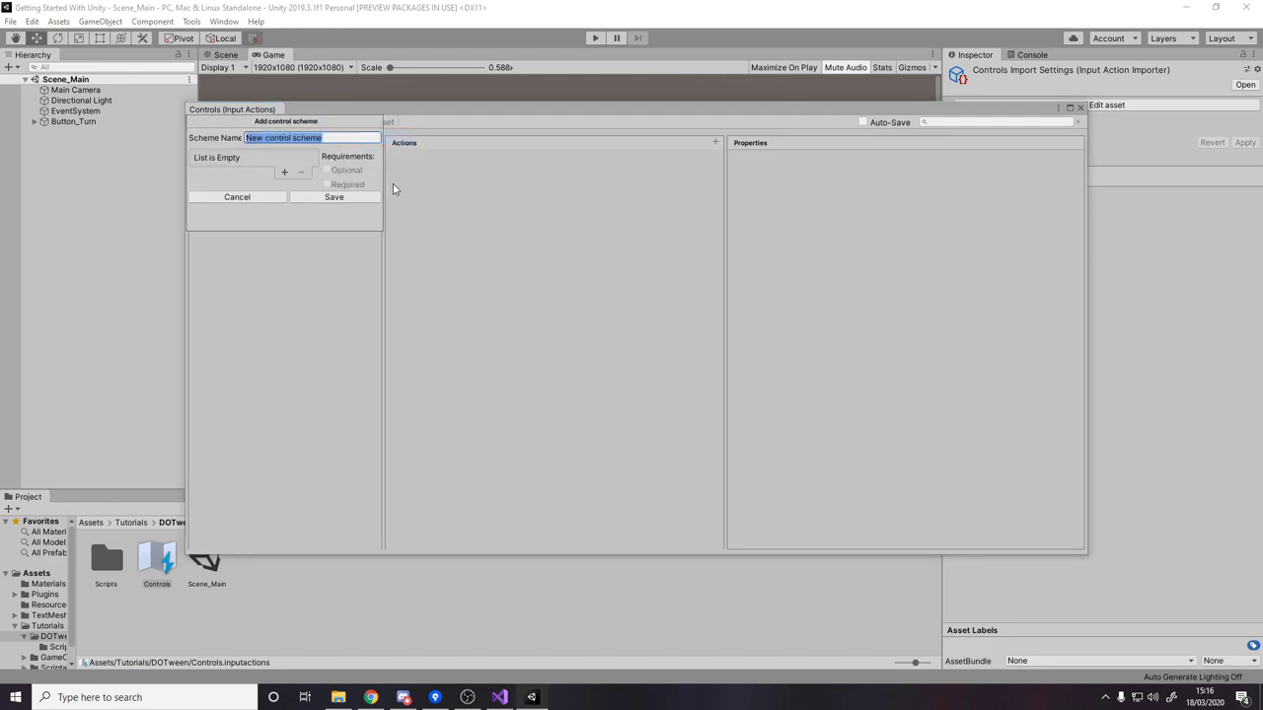
text(Keyboard & Mouse)
click(284, 173)
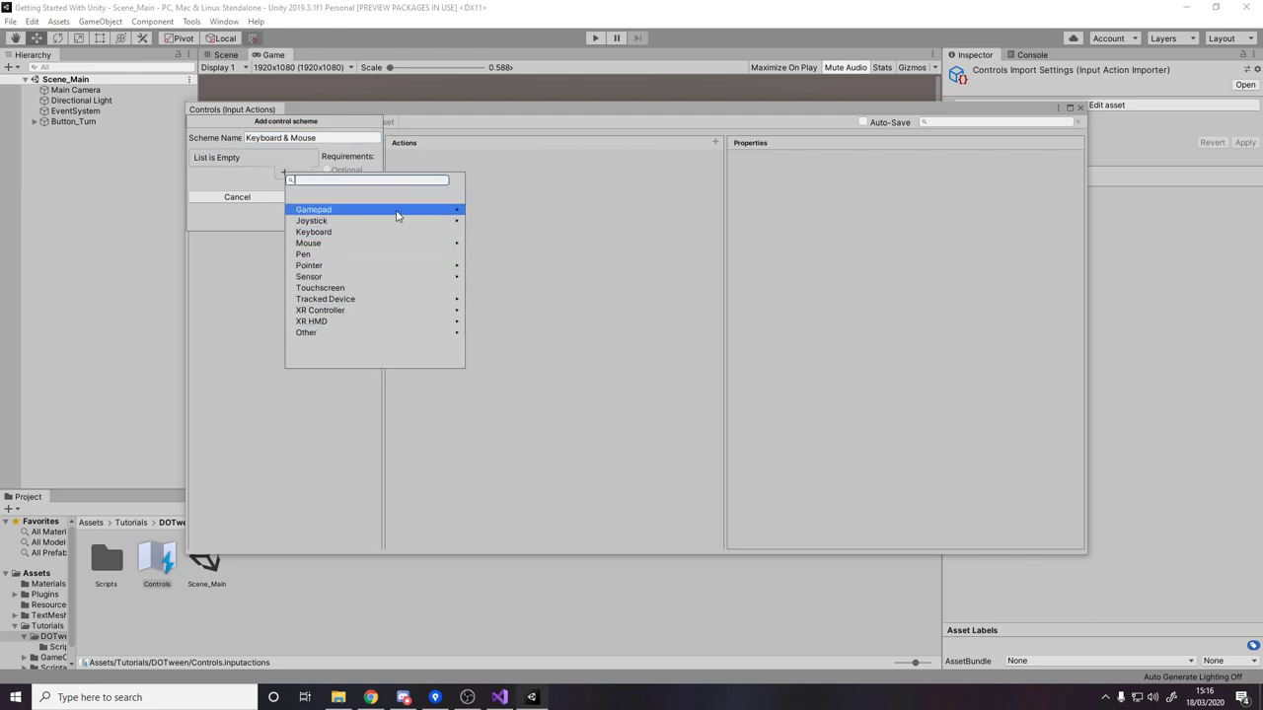
text(key)
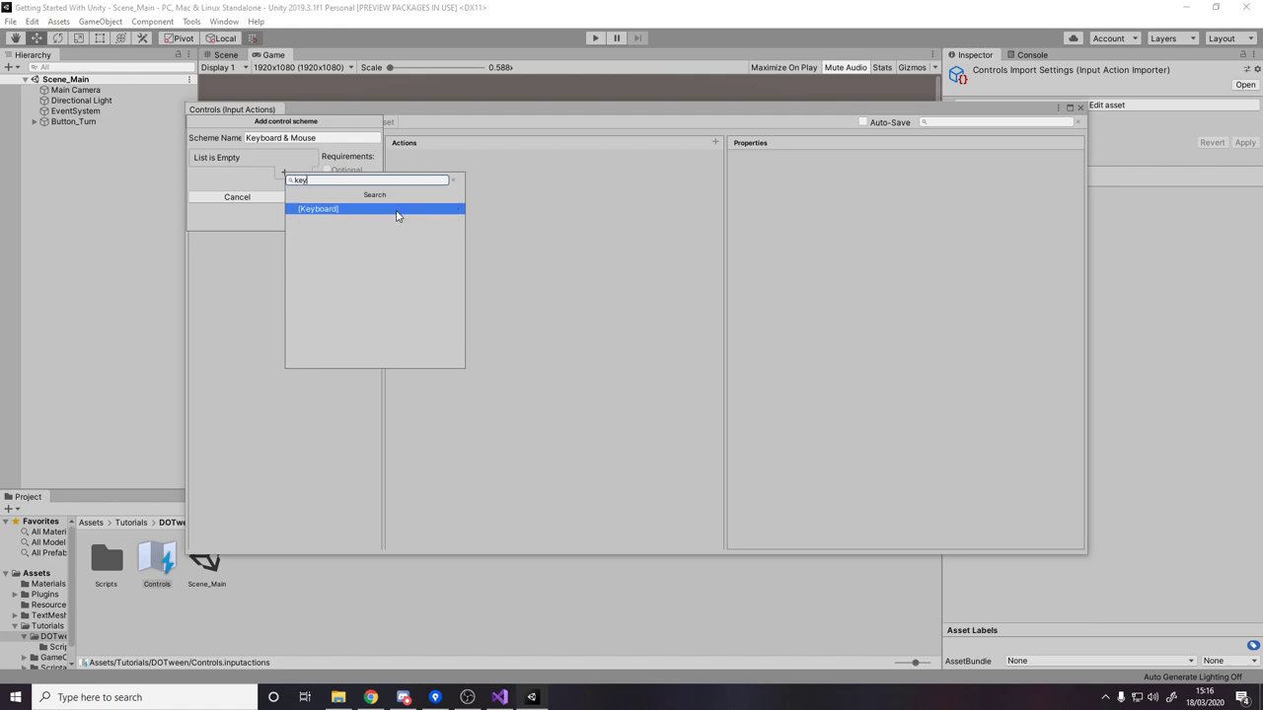
click(397, 215)
Add Mouse to the scheme, mark Keyboard and Mouse as required, and save it
click(284, 173)
text(mo)
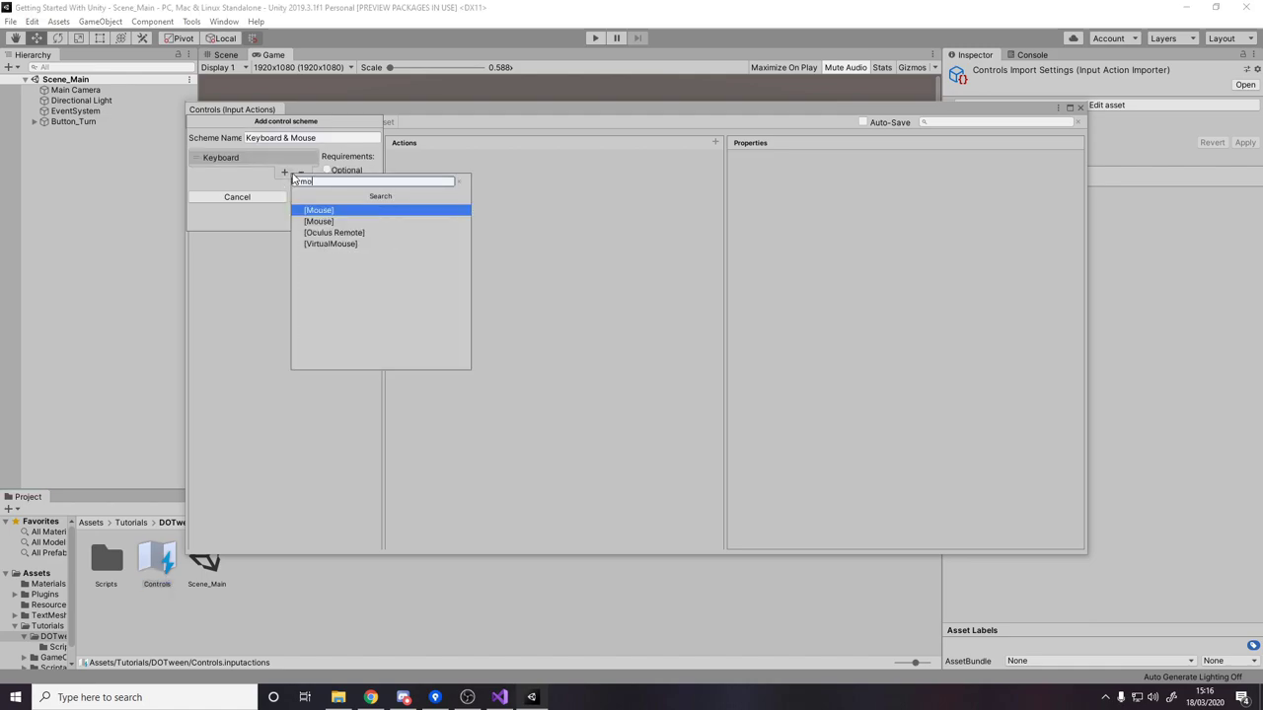
key(Return)
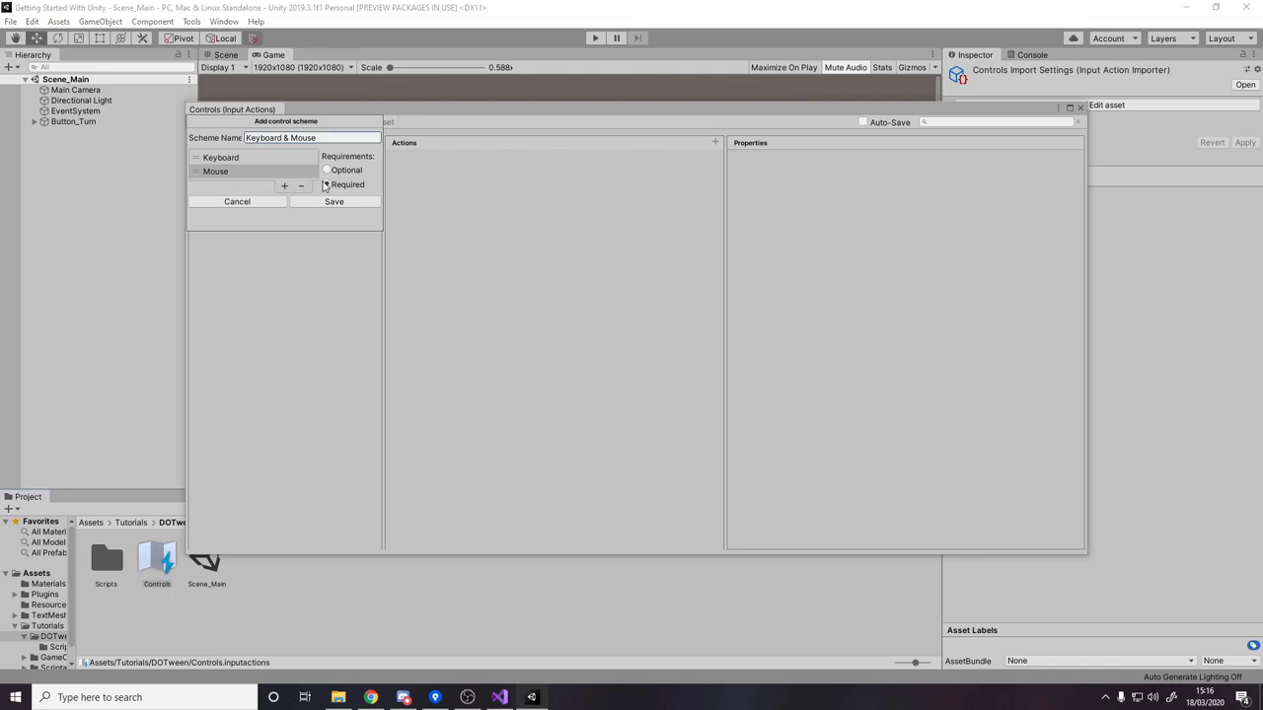
drag(311, 137, 237, 144)
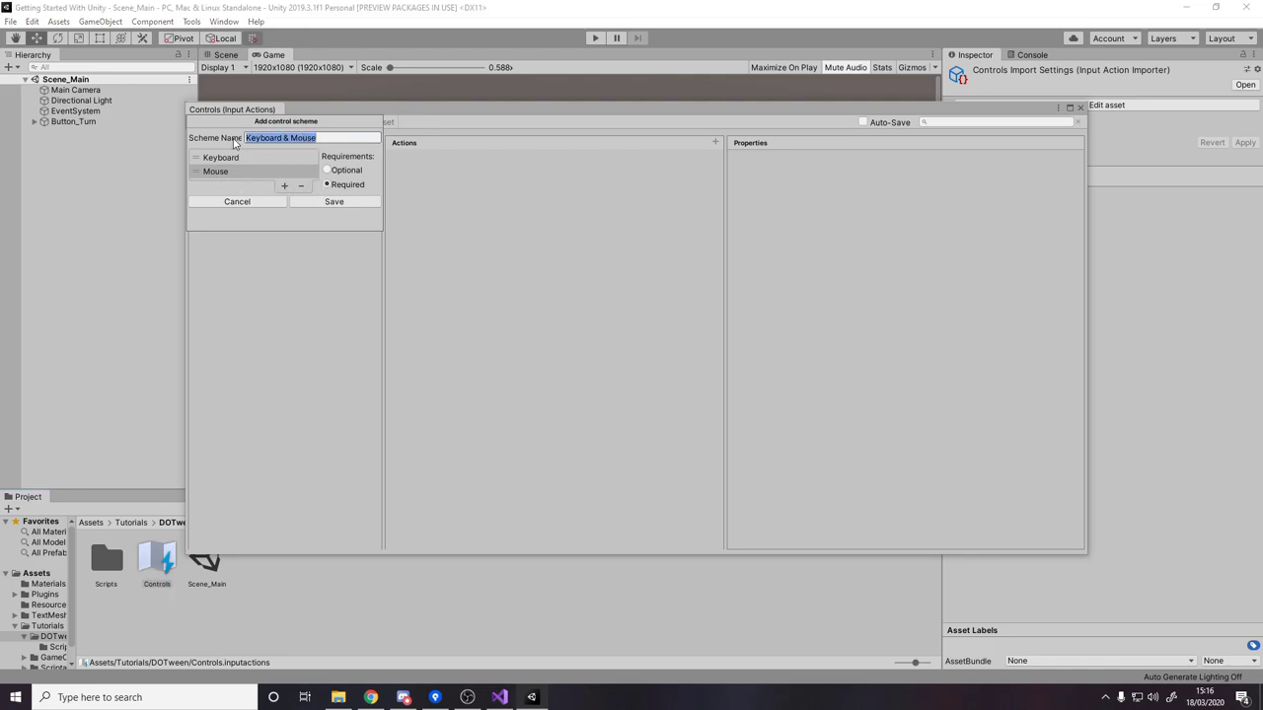
click(284, 162)
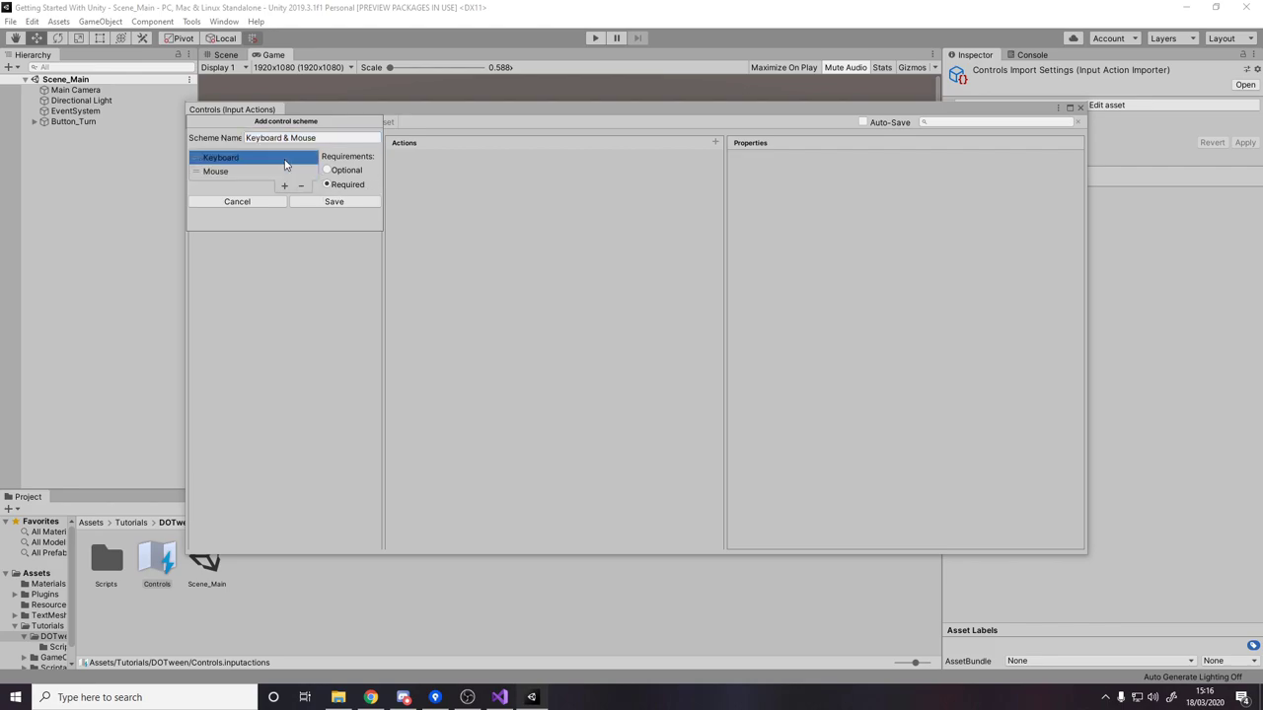
click(297, 172)
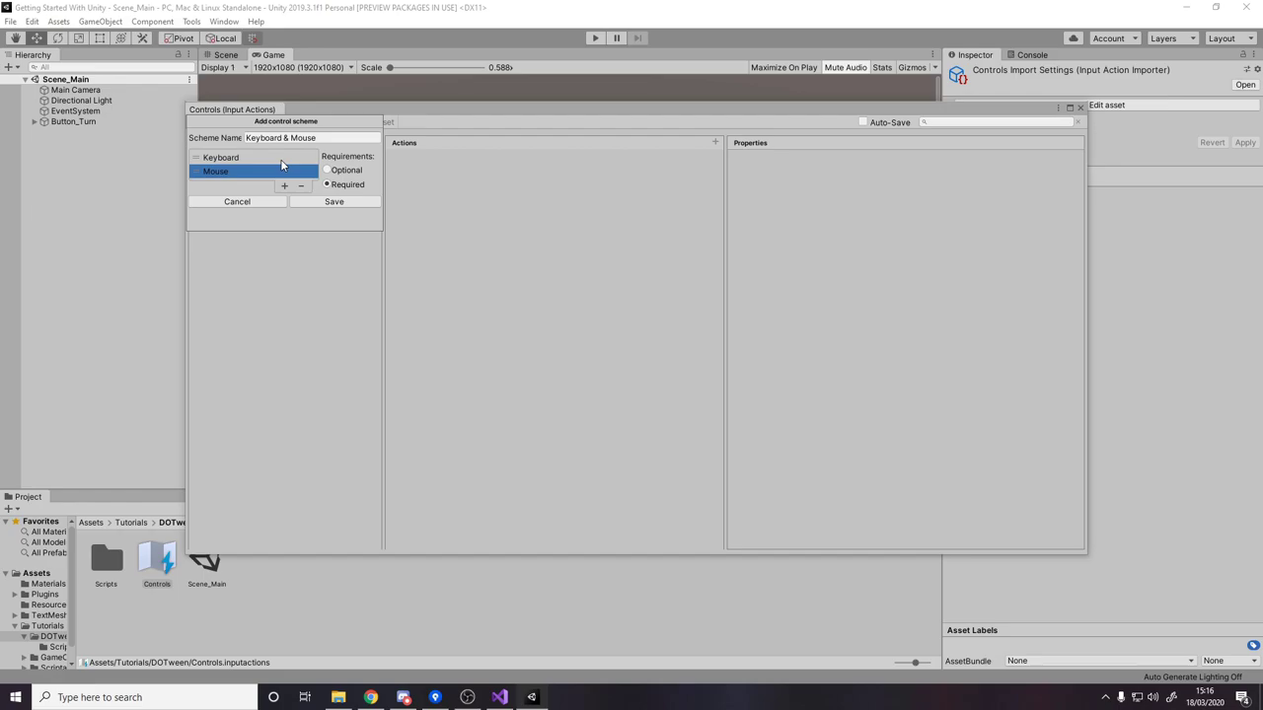
click(332, 173)
click(328, 185)
click(303, 202)
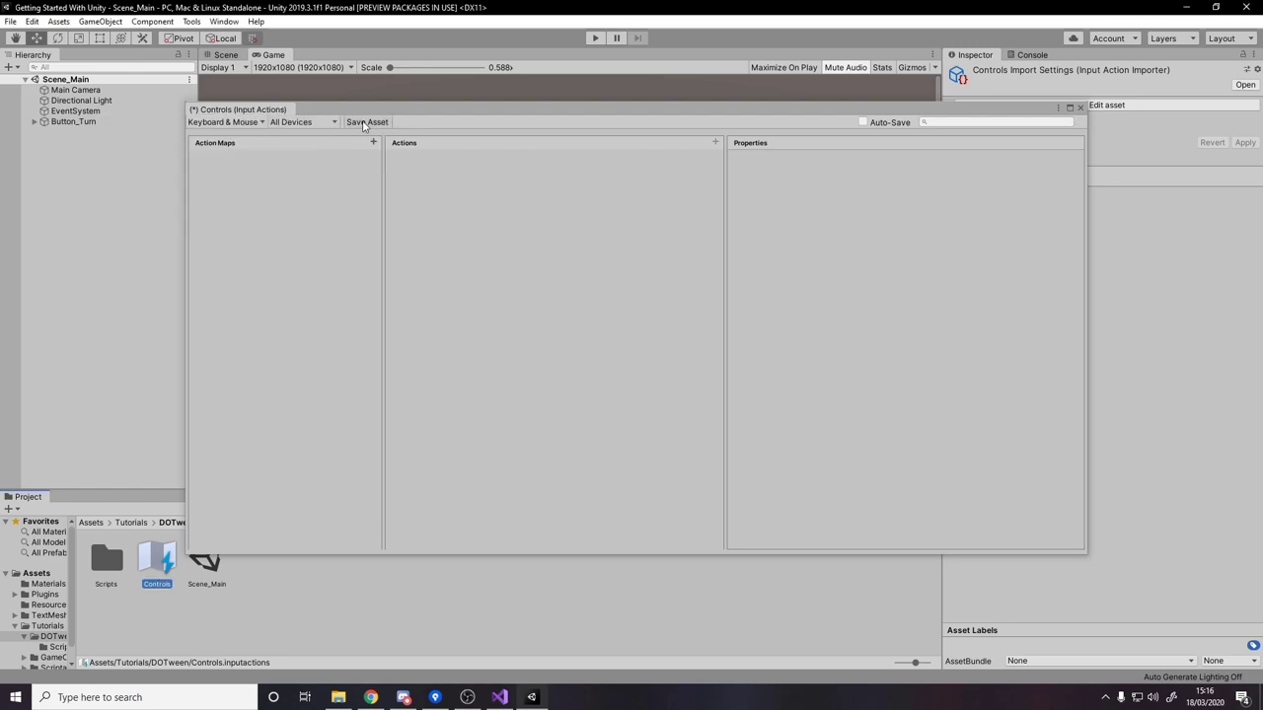
drag(393, 115, 387, 101)
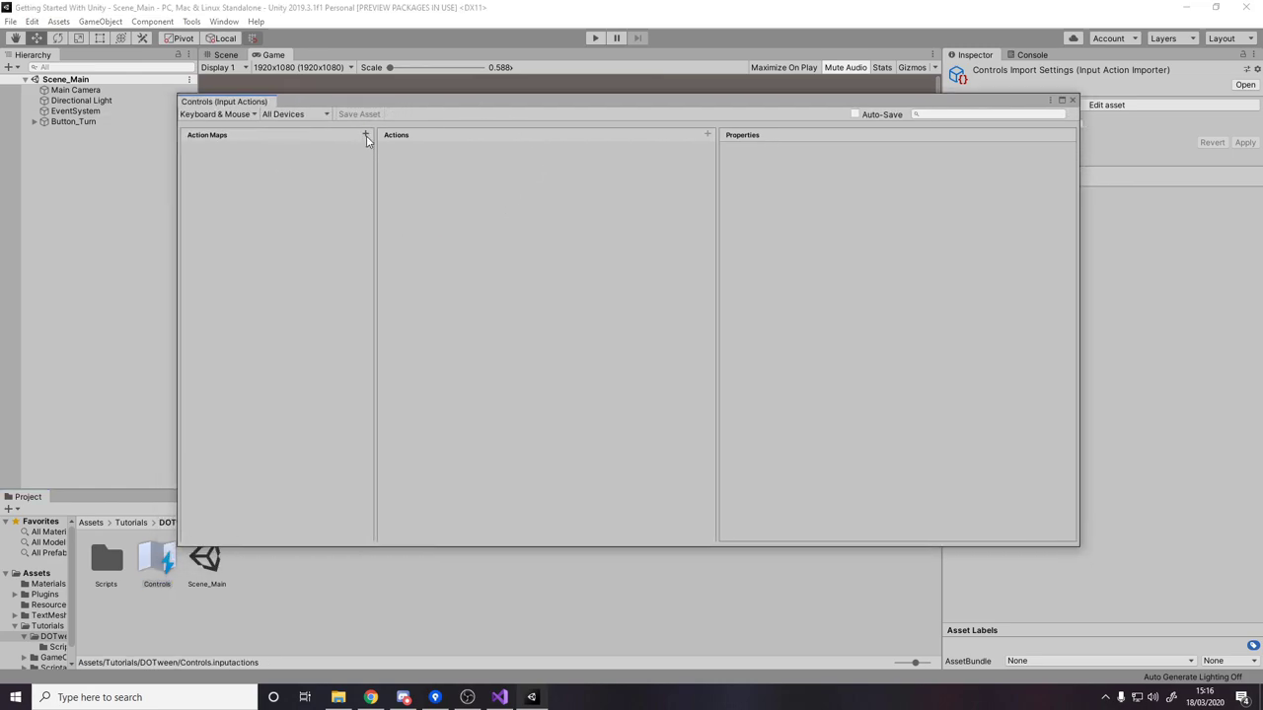
Add an action map named Player to Controls
click(365, 135)
text(Play)
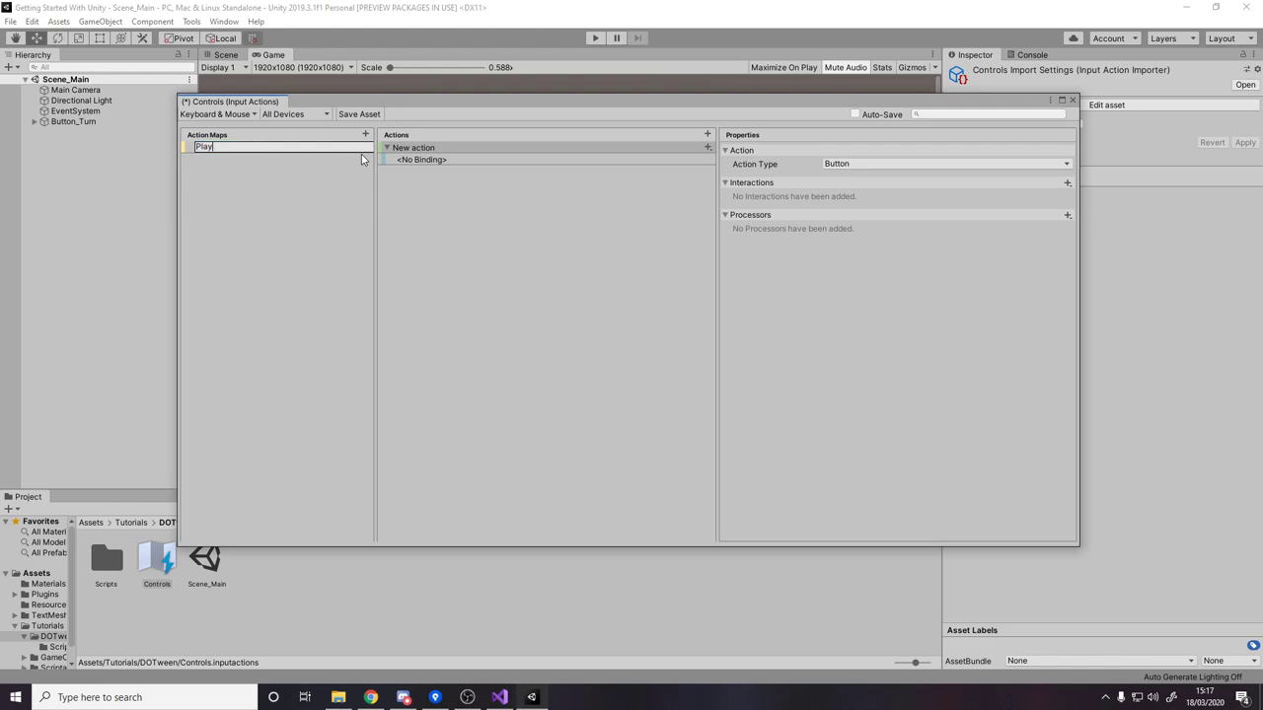
text(er)
key(Return)
click(472, 179)
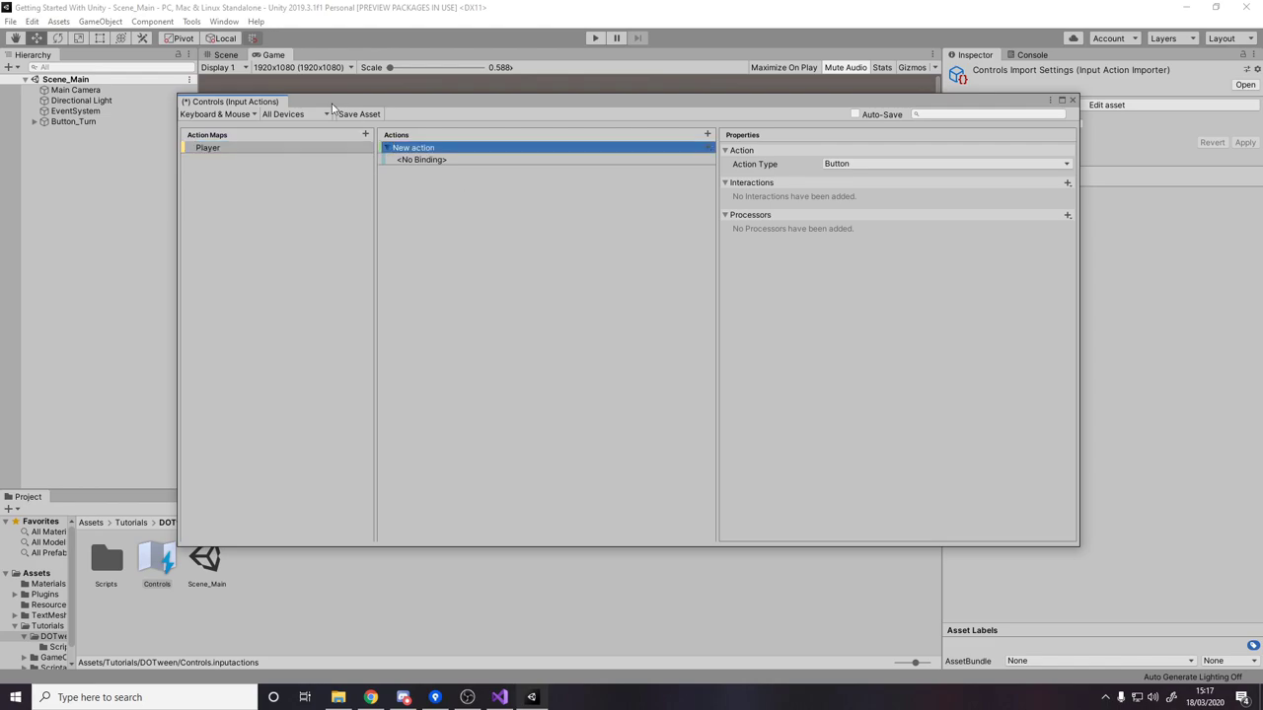
click(221, 149)
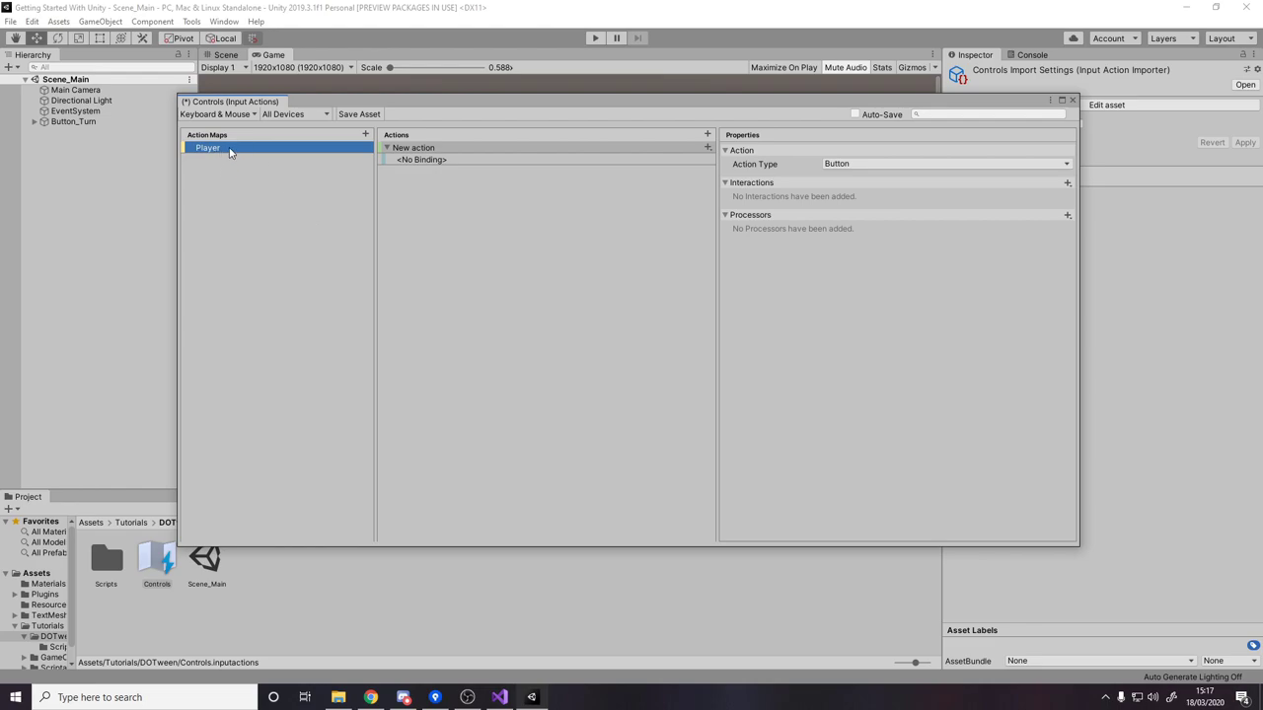
double_click(233, 149)
key(Return)
Rename New action to End Turn and select its empty binding
click(459, 150)
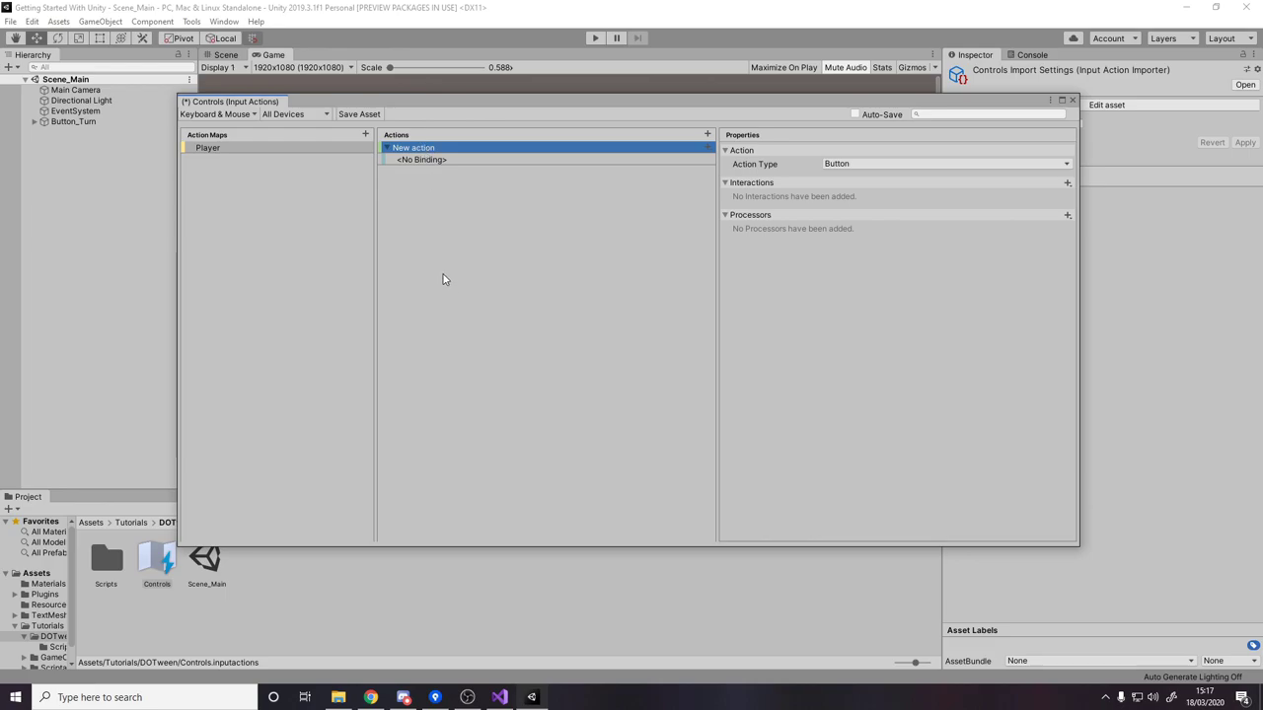
double_click(430, 149)
text(Cha)
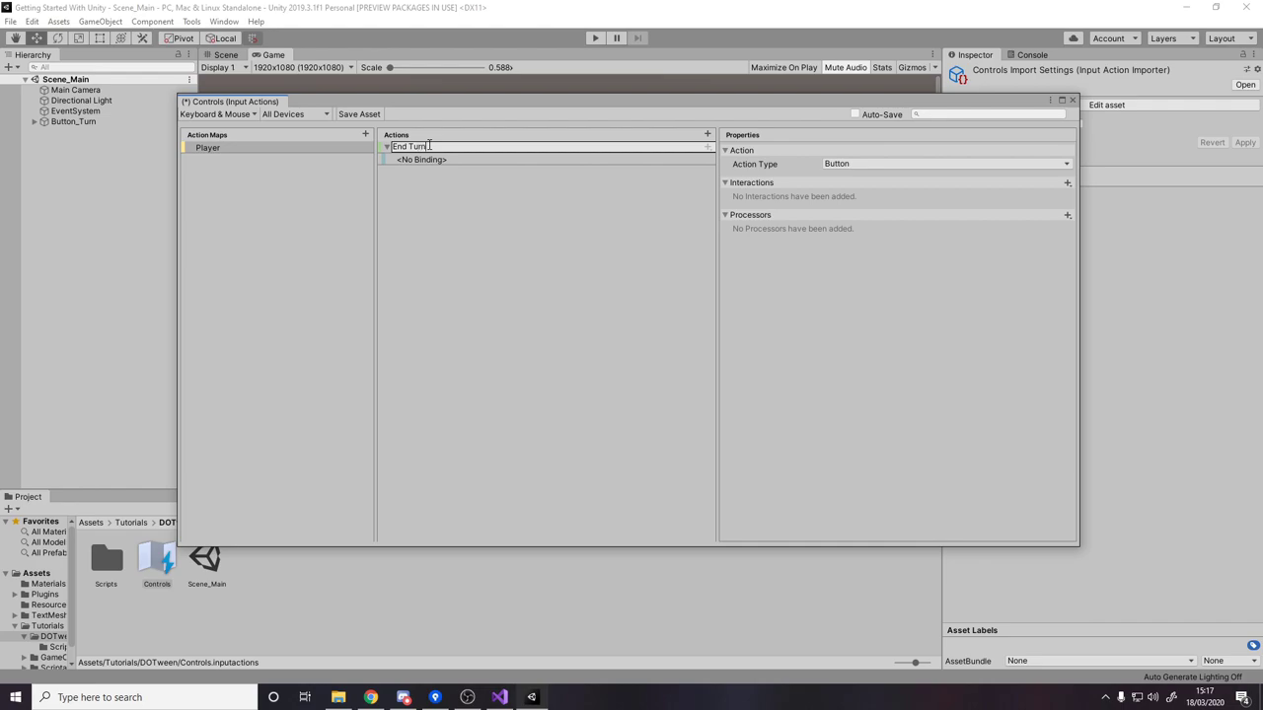
key(Return)
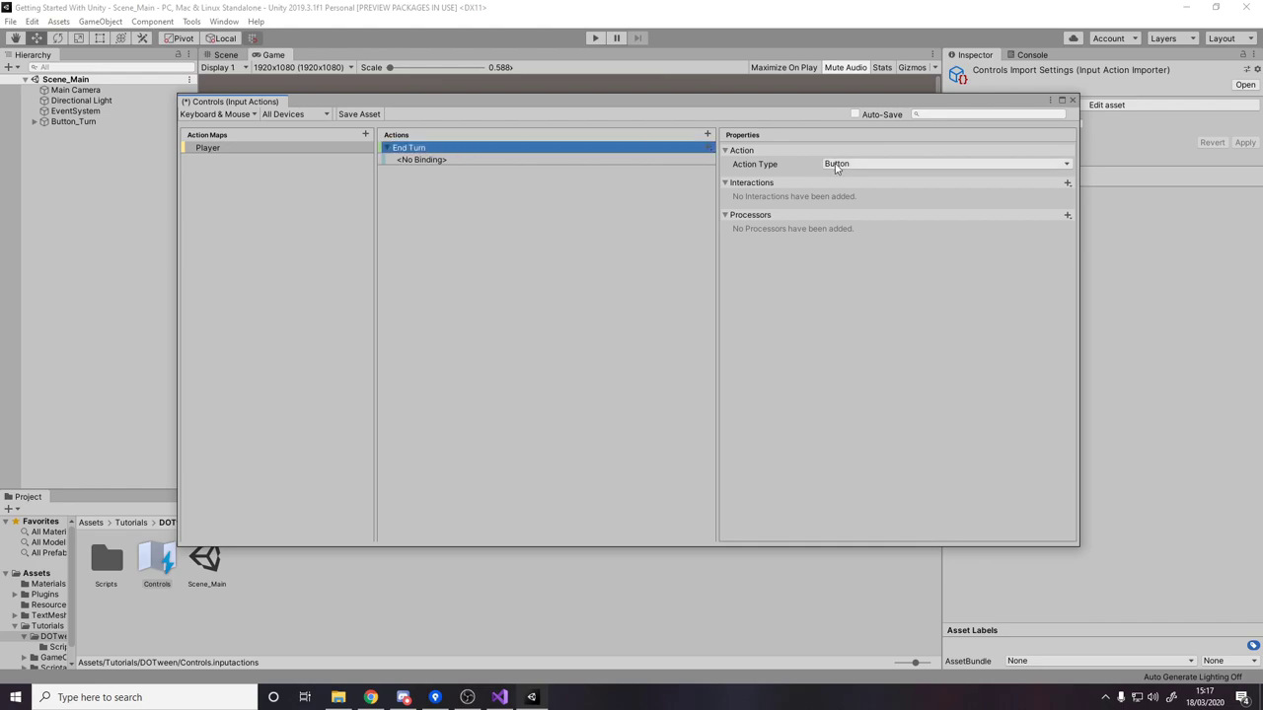
click(501, 160)
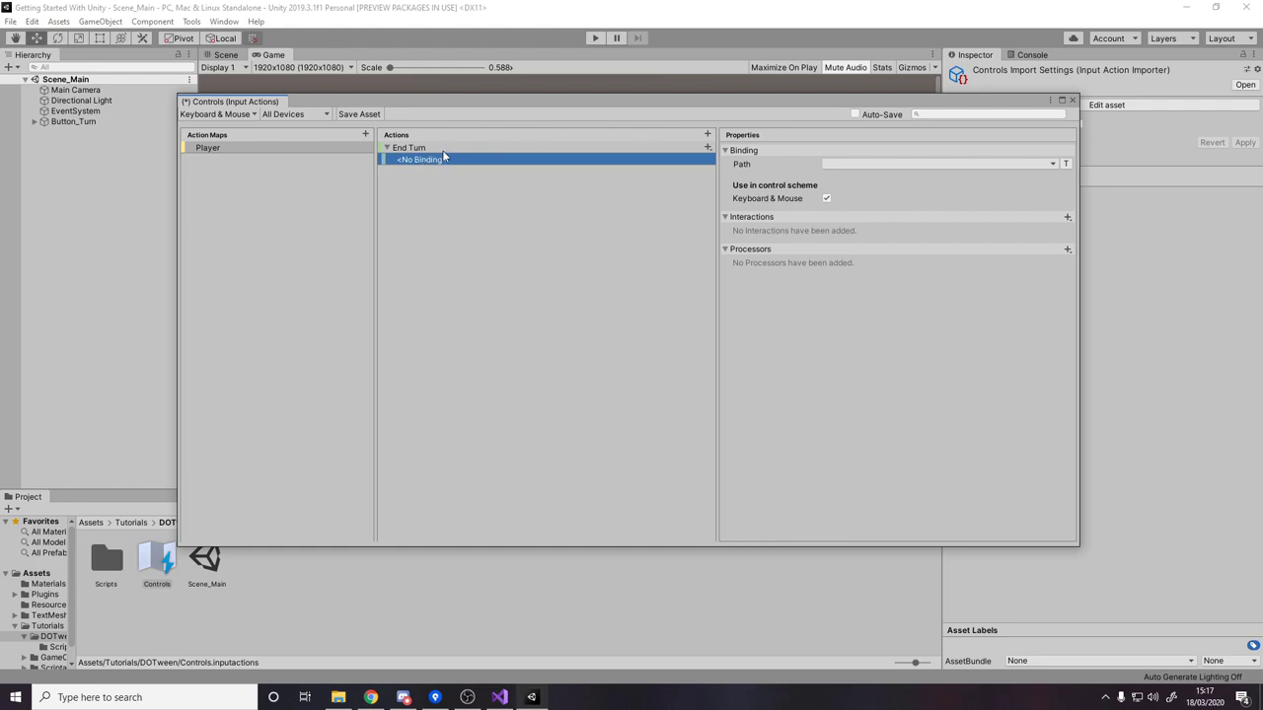
Bind the End Turn action to Space [Keyboard]
click(872, 165)
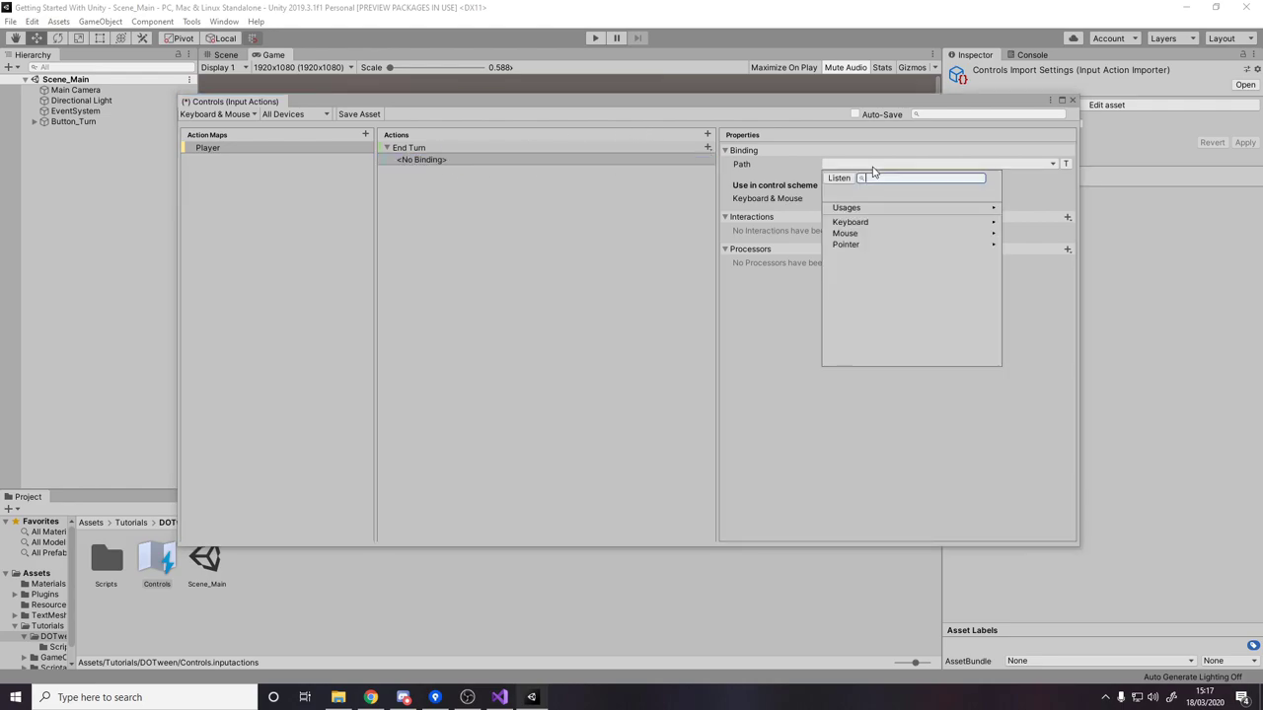
text(space)
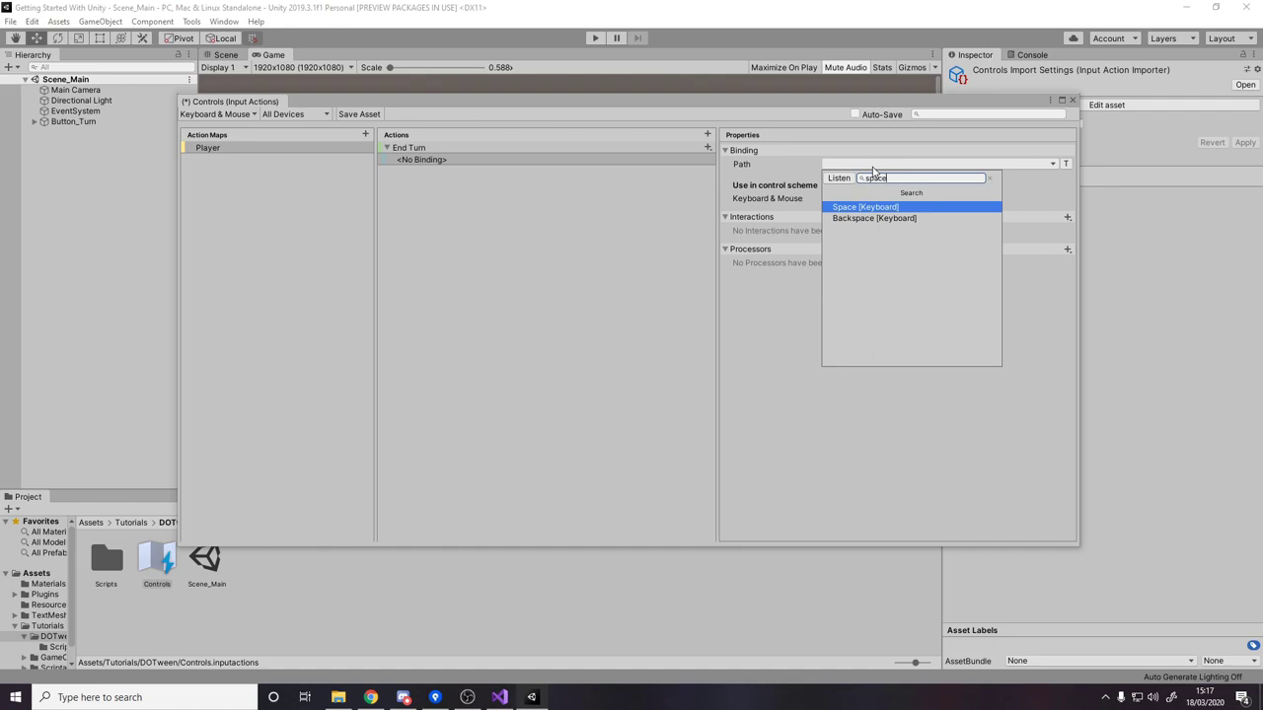
key(Down)
key(Up)
key(Down)
key(Up)
key(Return)
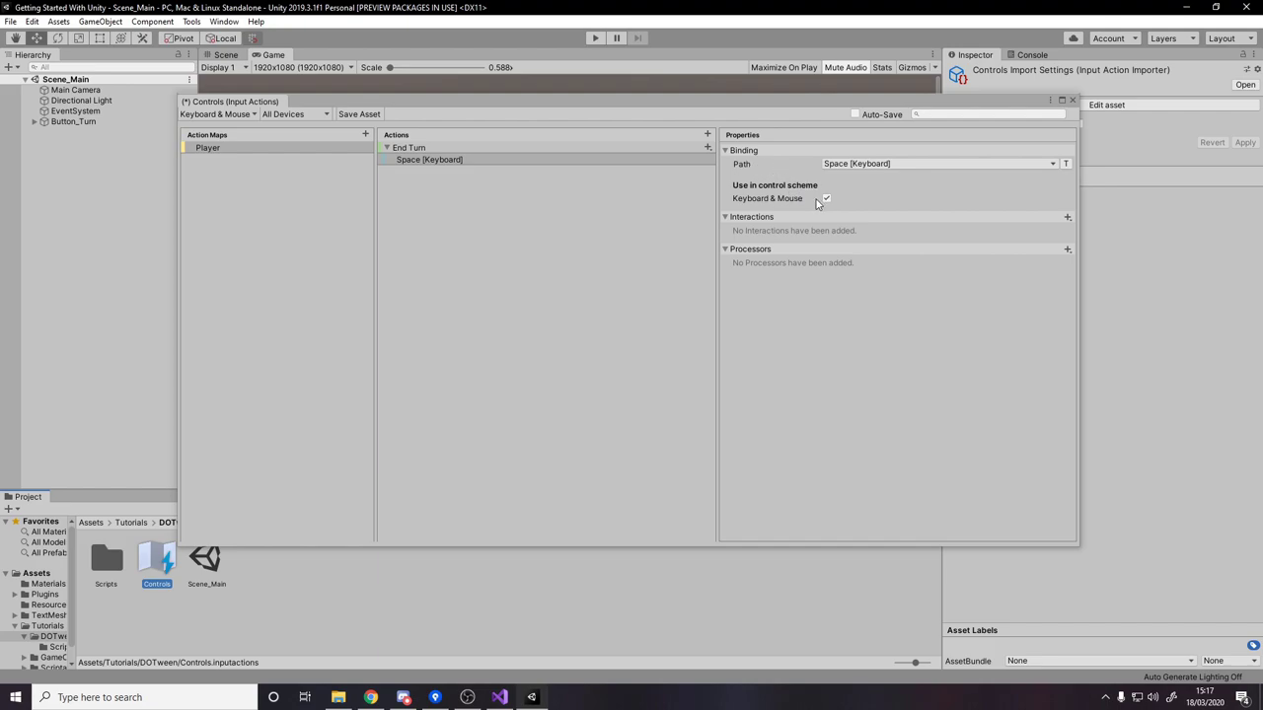
click(486, 170)
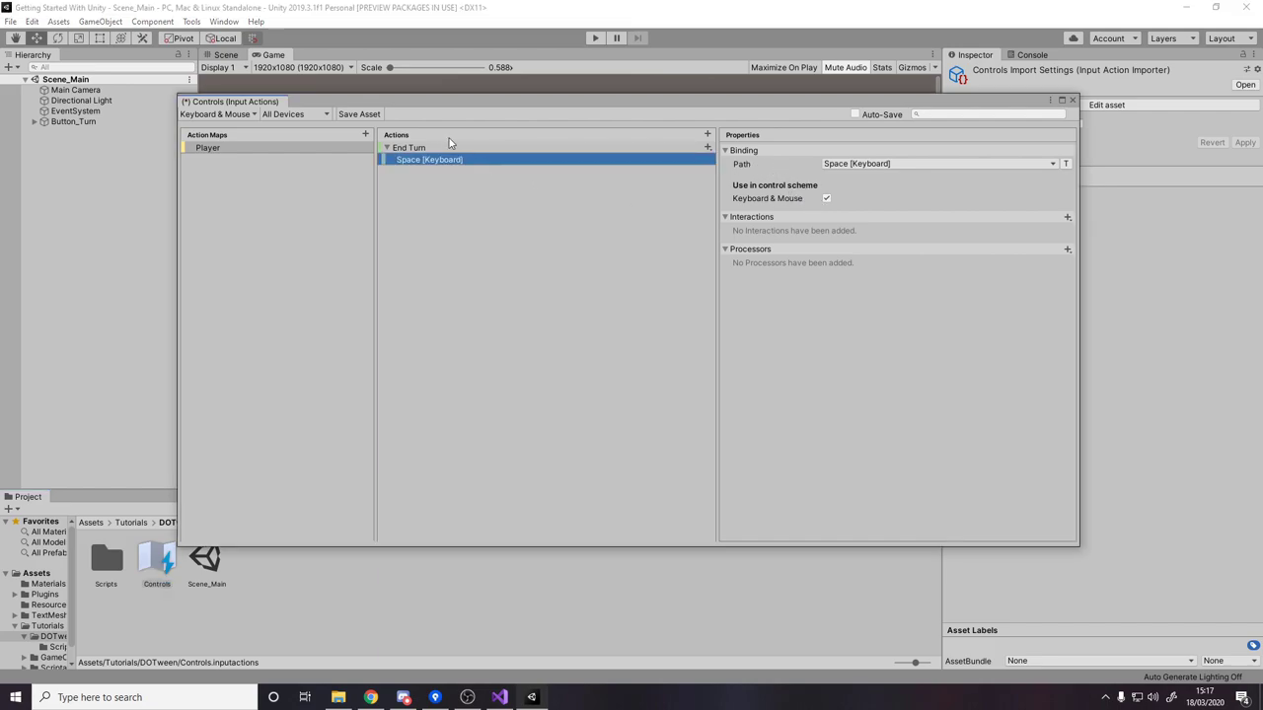
click(405, 151)
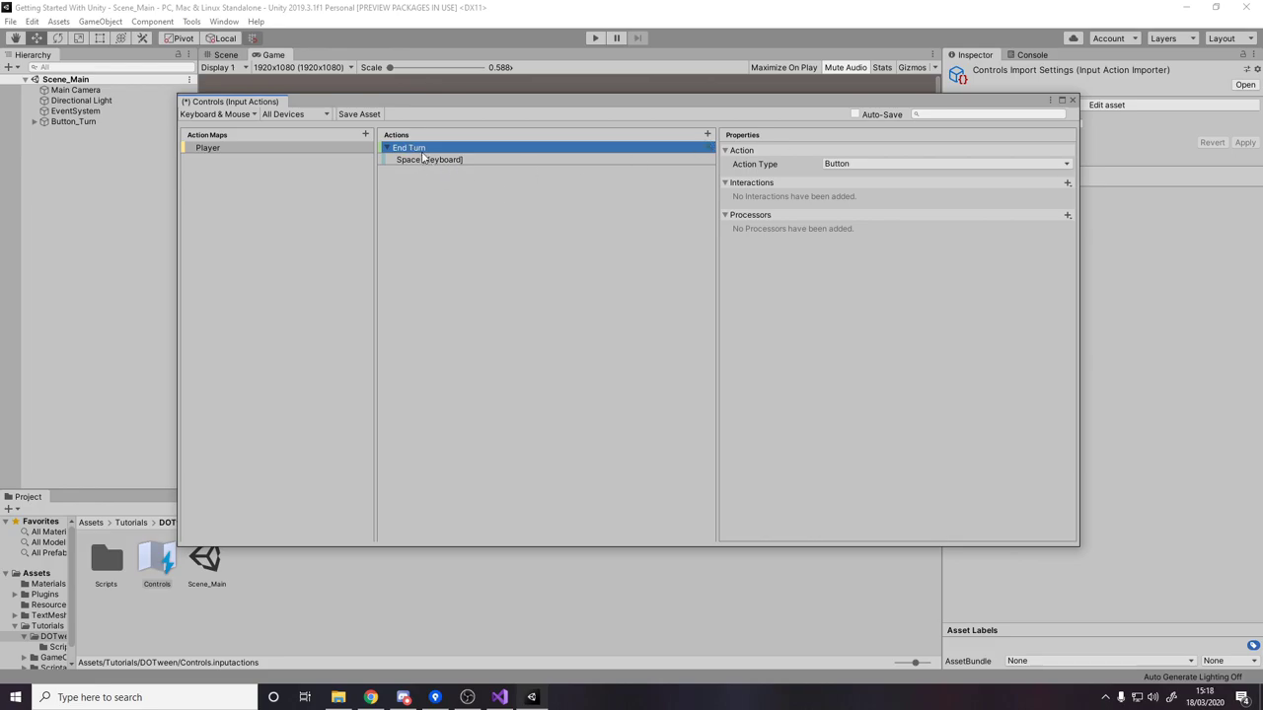
Add an A [Keyboard] binding, delete it again, and save the Controls asset
click(707, 147)
click(746, 156)
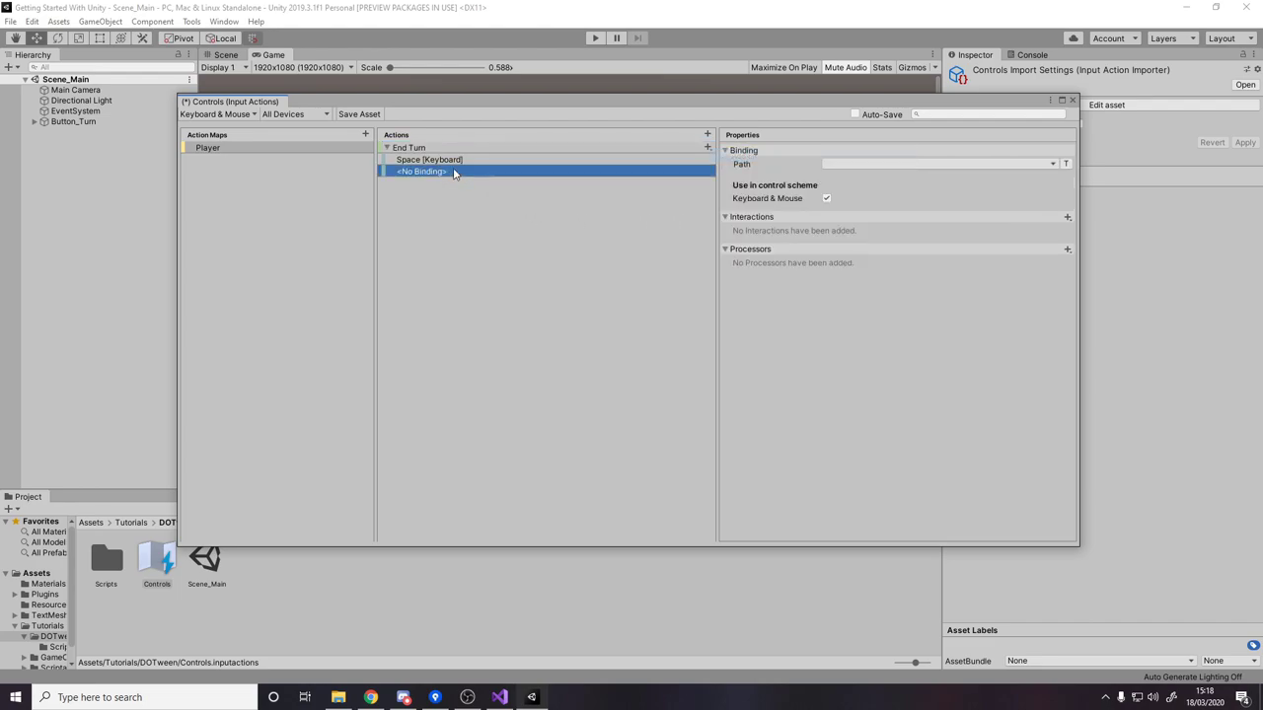
click(861, 164)
text(alt)
key(BackSpace)
key(BackSpace)
key(BackSpace)
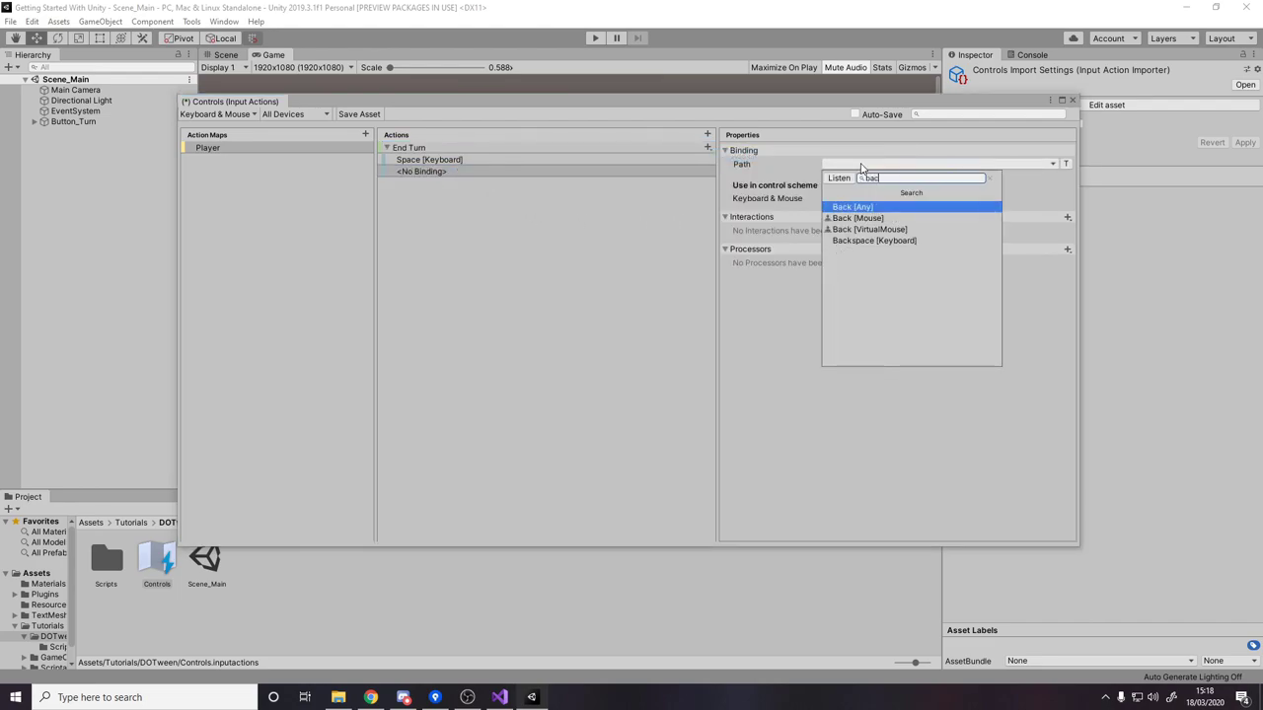
text(a)
key(Return)
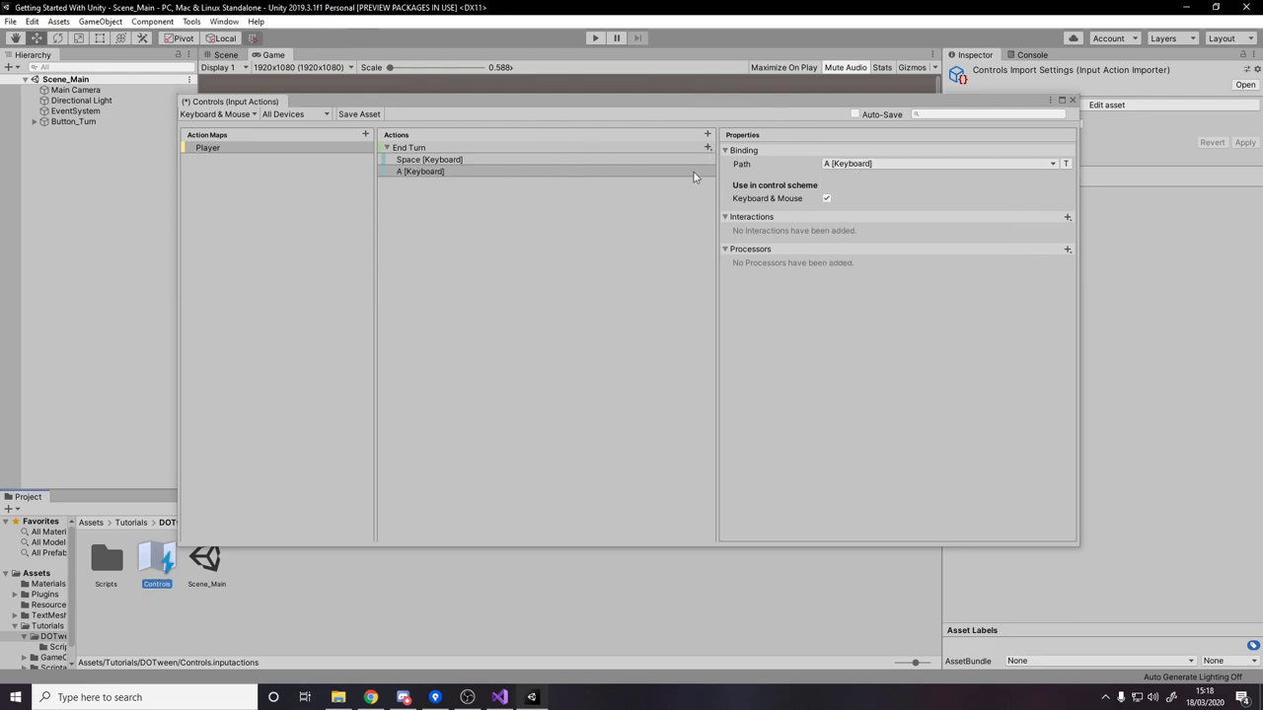
click(515, 174)
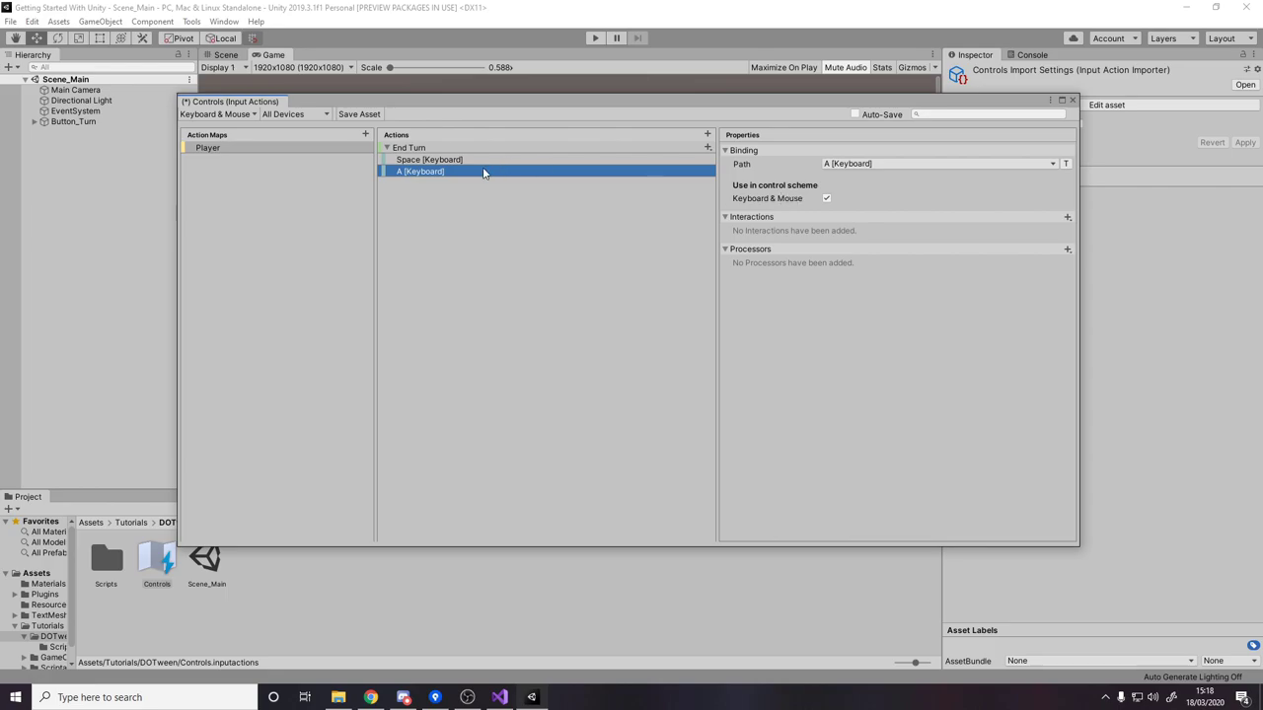
right_click(452, 172)
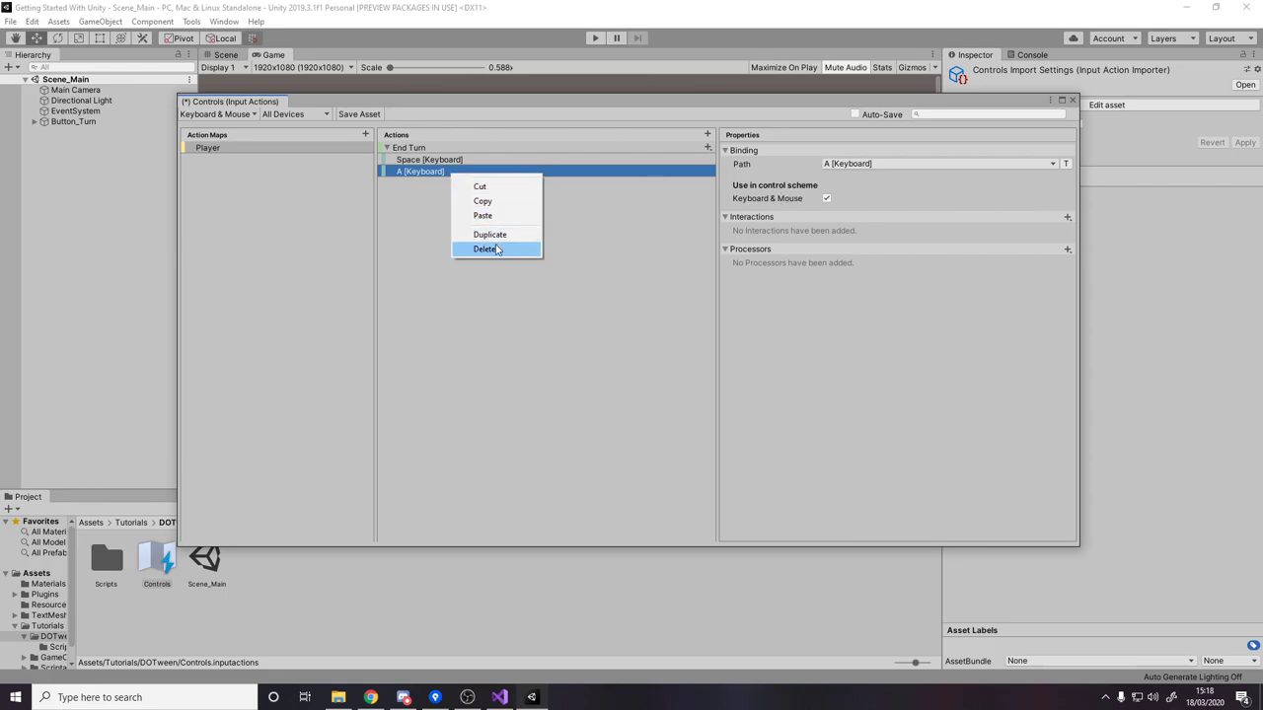
click(496, 249)
click(481, 161)
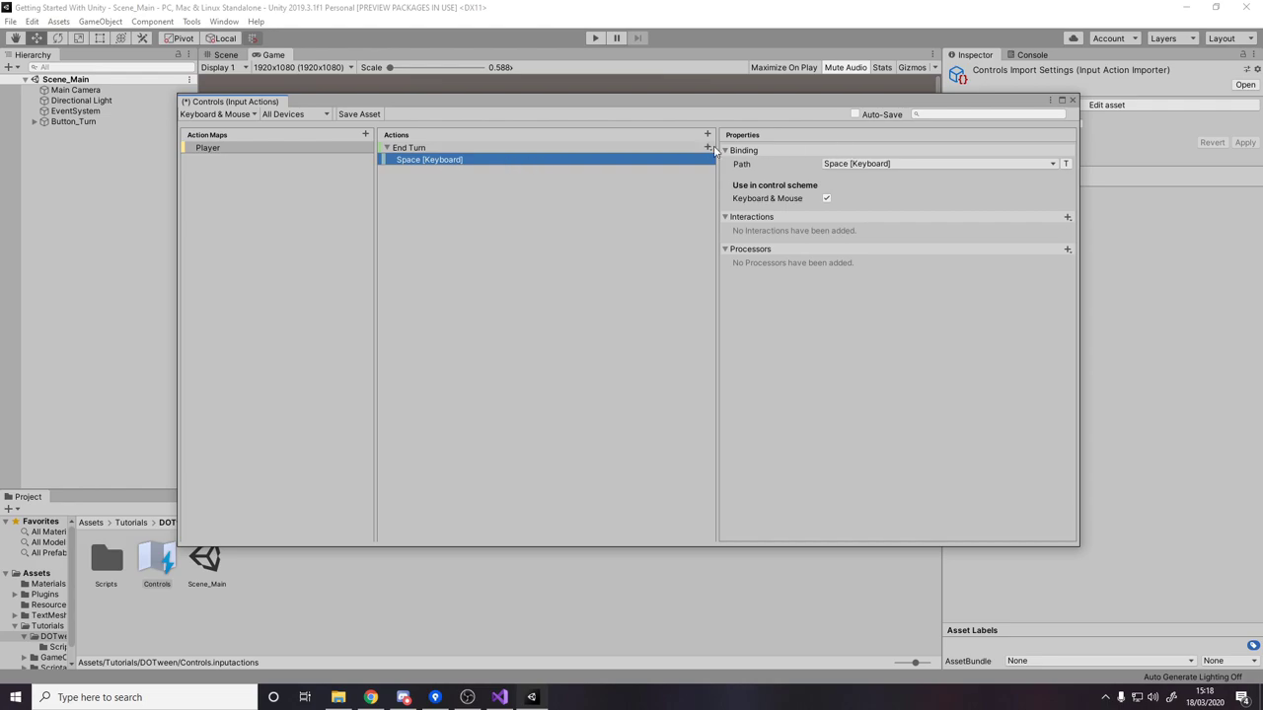
click(355, 113)
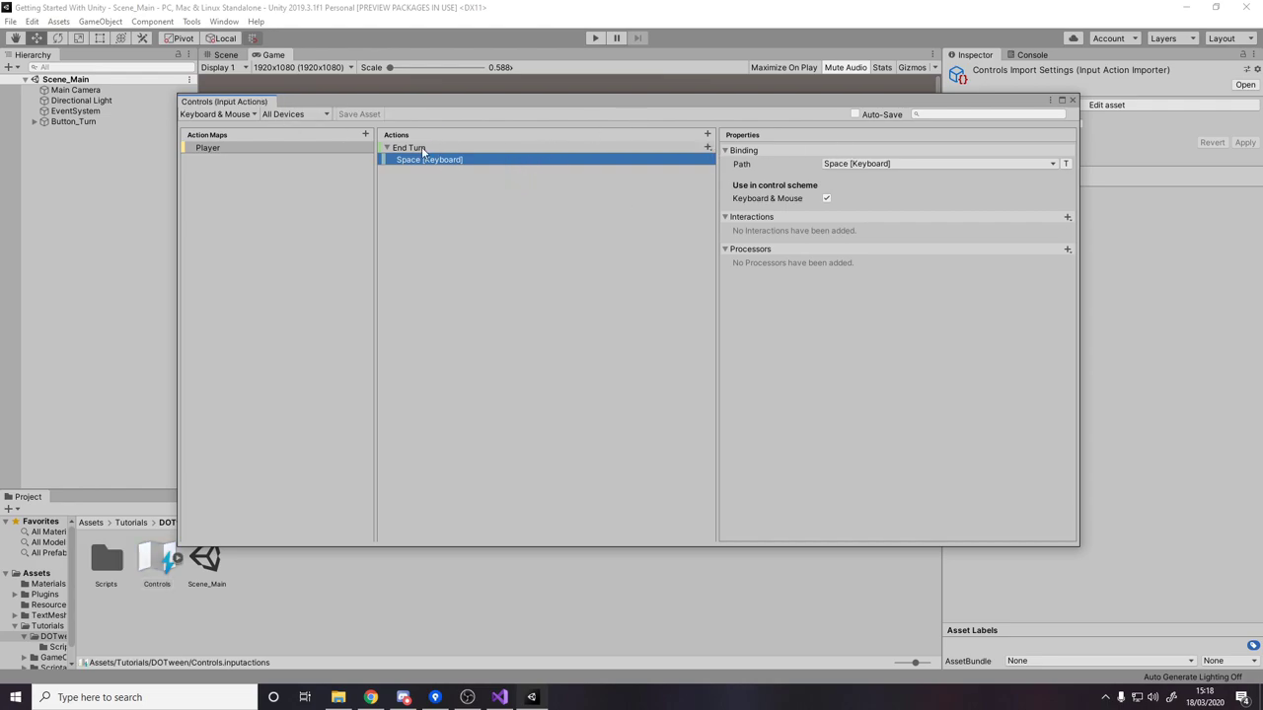
Close the actions editor and enable Generate C# Class for Controls
click(434, 148)
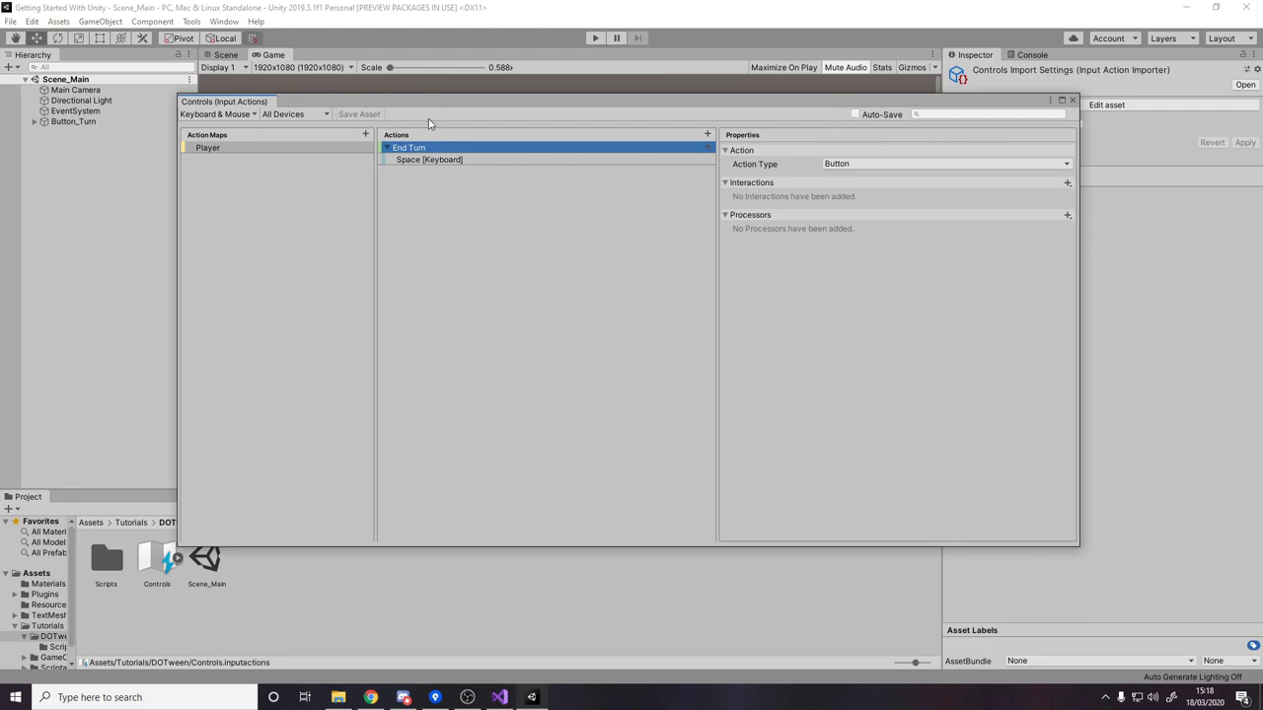
click(1072, 101)
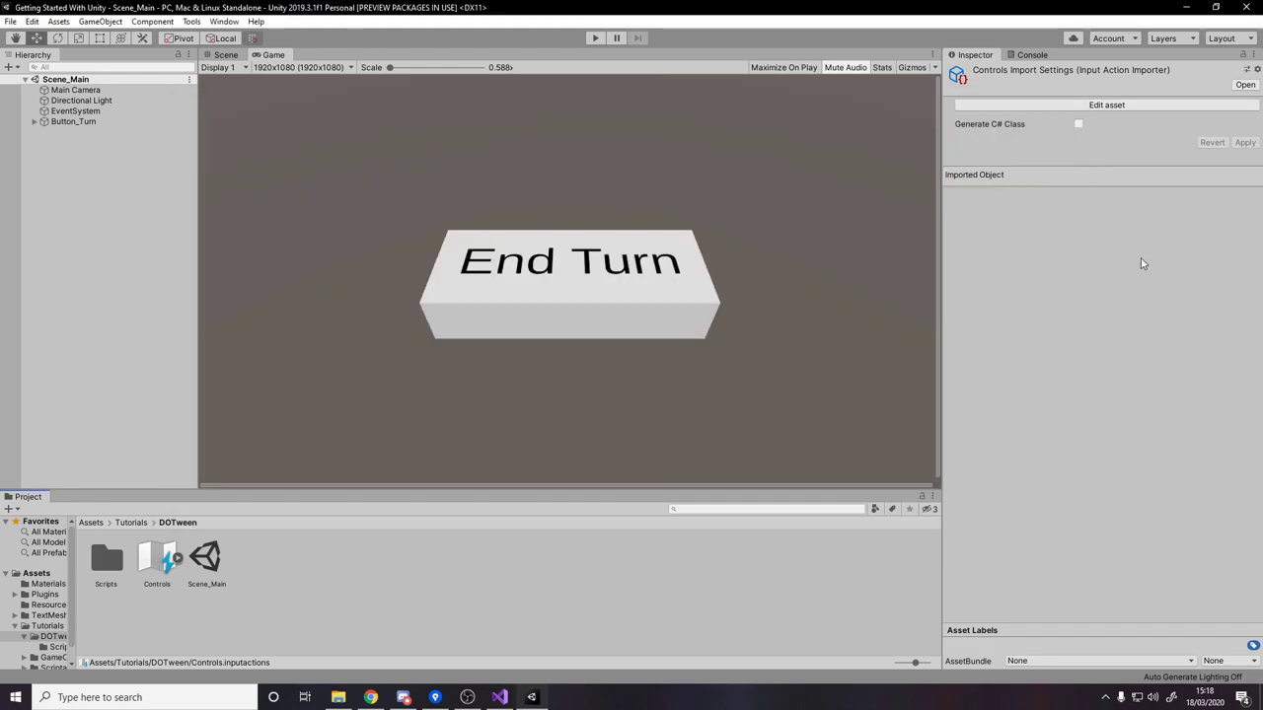
click(1078, 124)
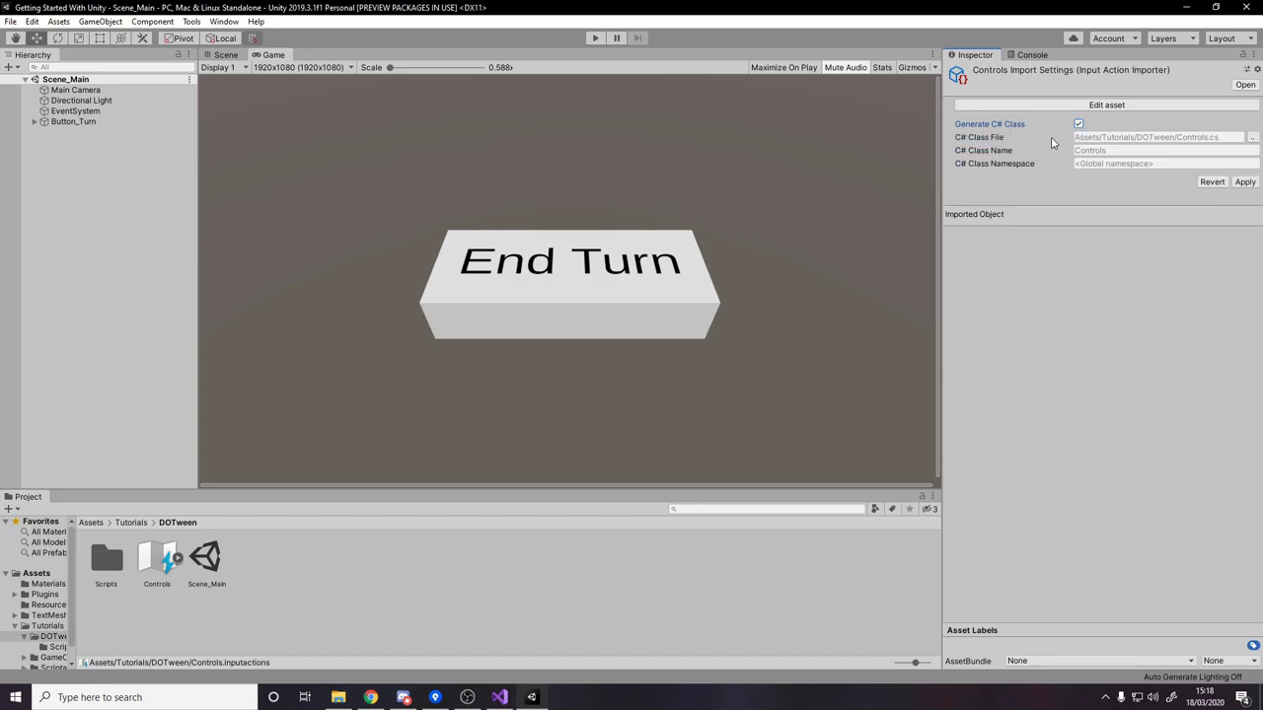
Save the generated class as Controls.cs in a new Scripts/Inputs folder
click(1253, 138)
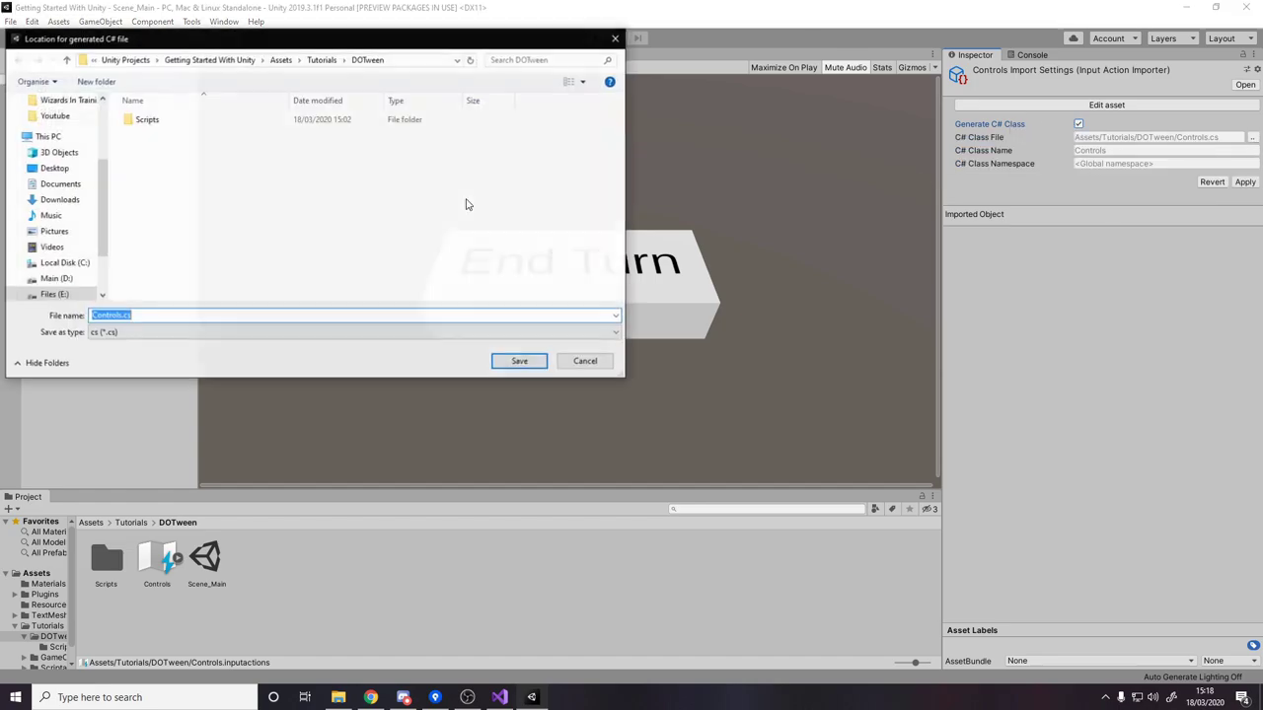
click(199, 126)
double_click(199, 126)
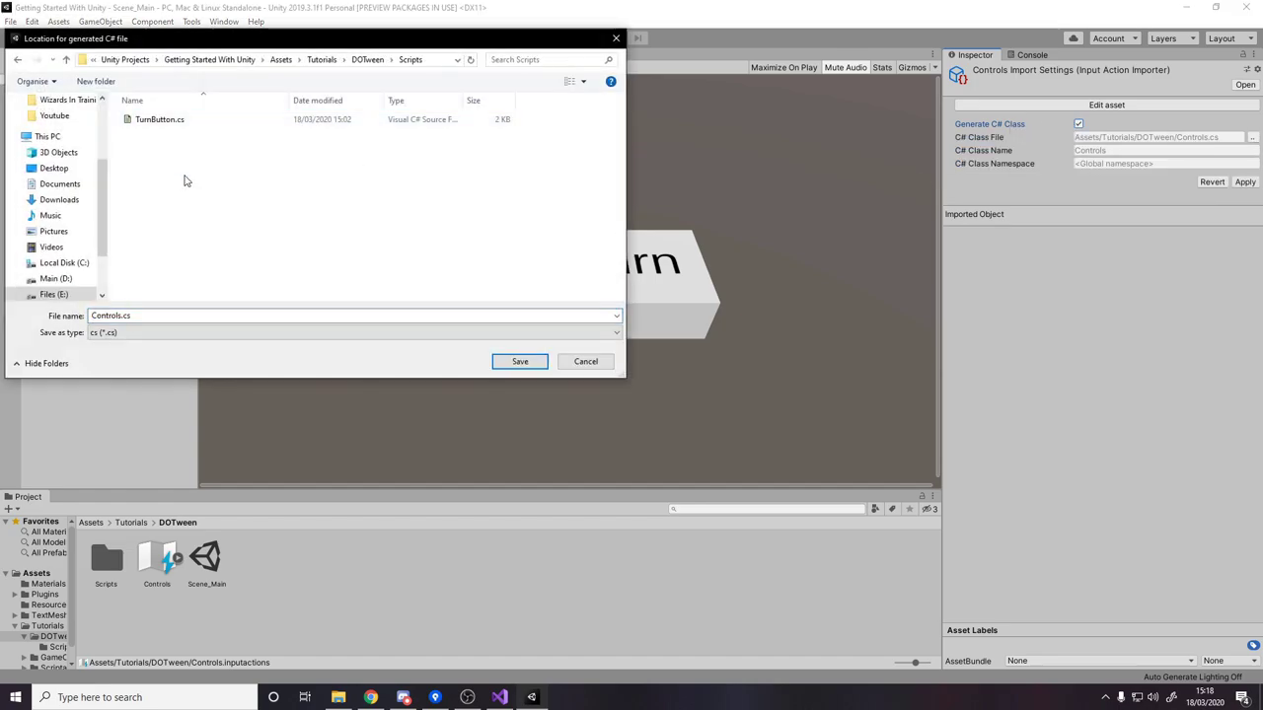
right_click(186, 180)
mouse_move(168, 358)
click(209, 361)
text(Inputs)
key(Return)
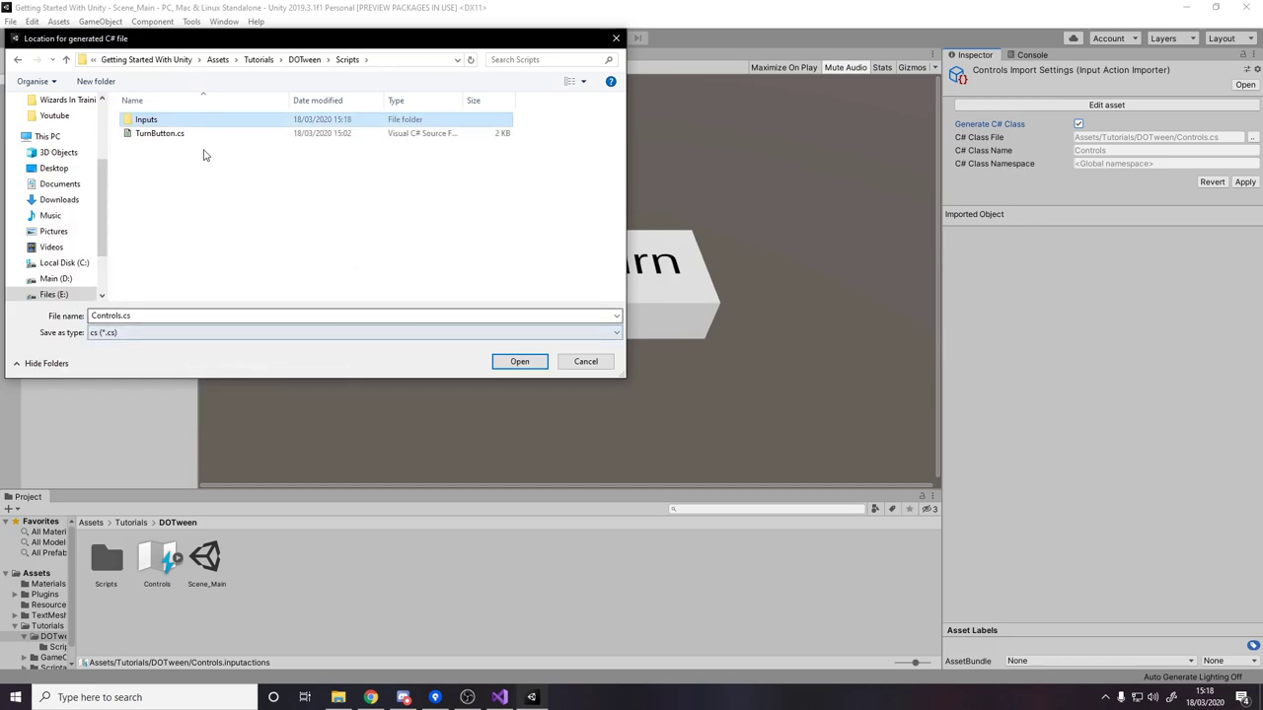
double_click(190, 126)
click(519, 362)
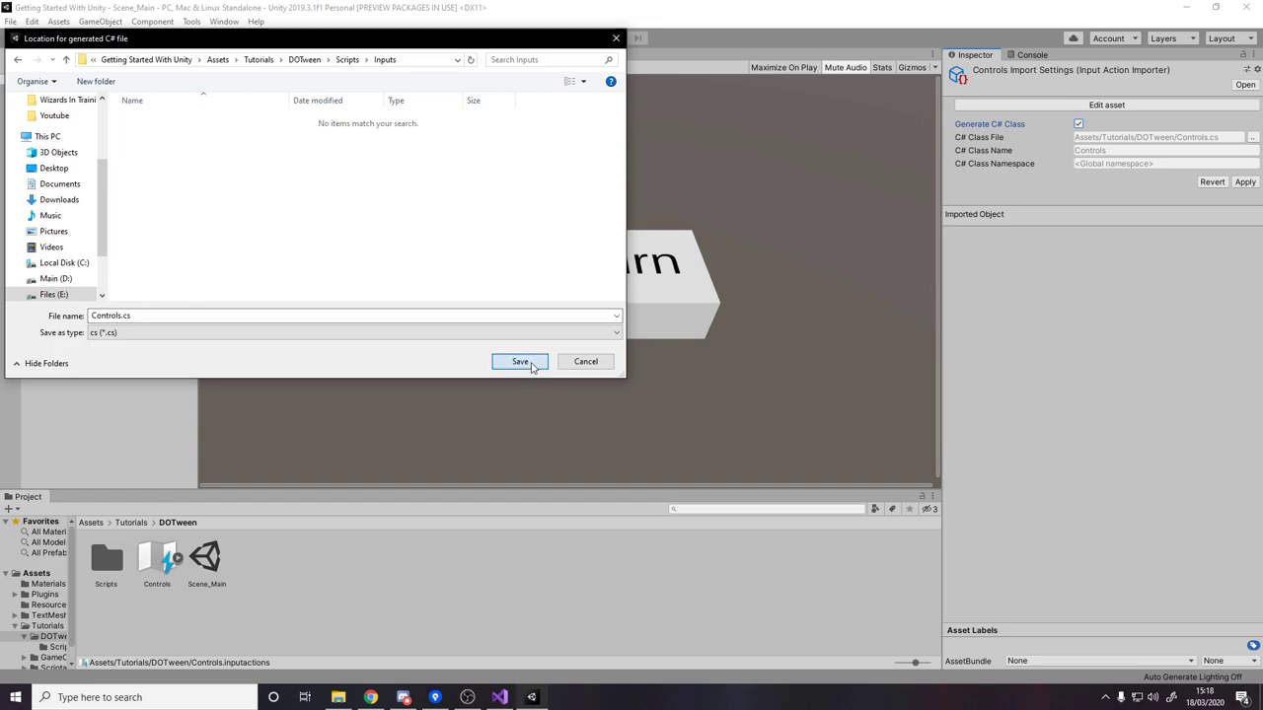
click(1196, 149)
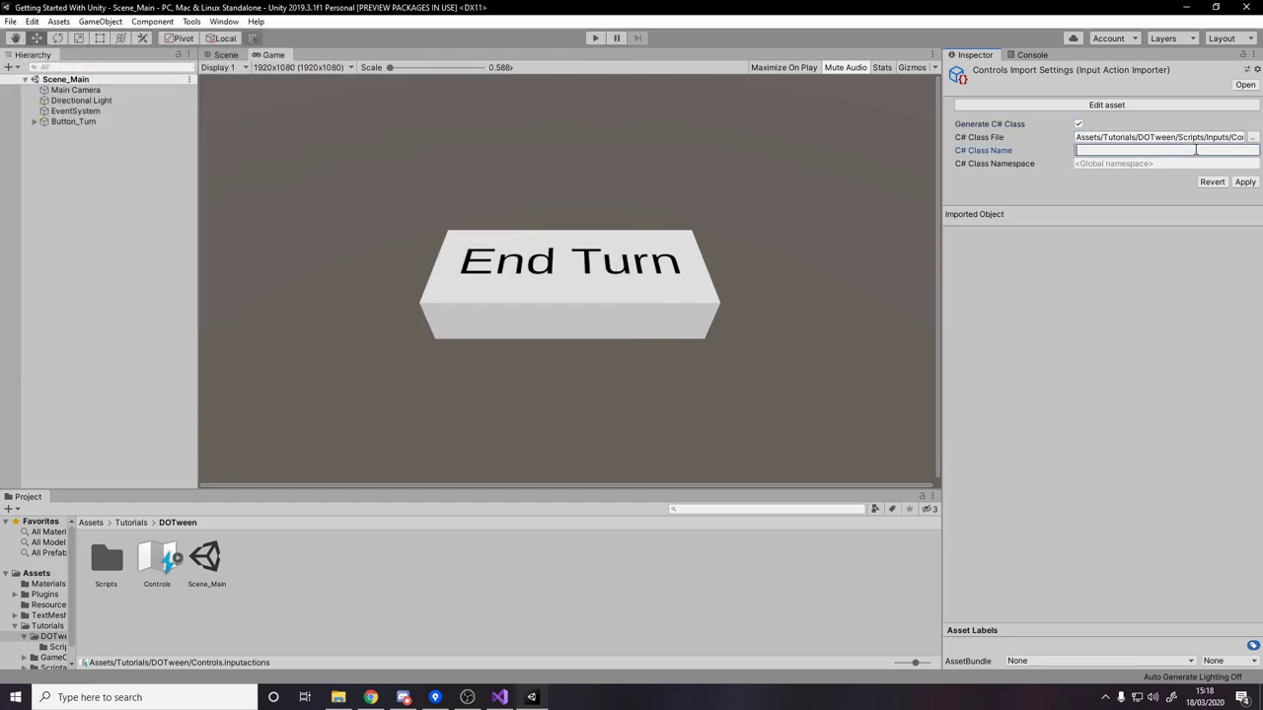
Set namespace DapperDino.GettingStarted.Tweening.Inputs, copied from TurnButton.cs, and apply the import settings
click(1113, 163)
click(499, 697)
drag(449, 155, 177, 156)
key(ctrl+c)
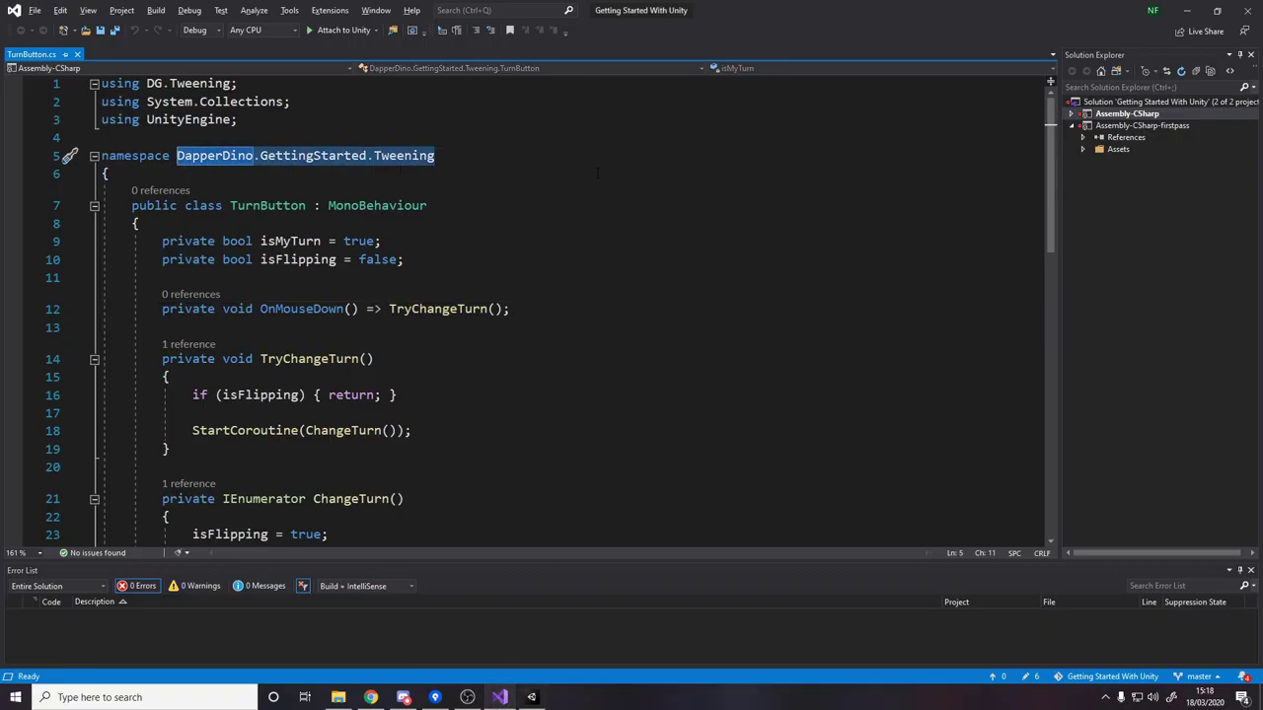
key(alt+Tab)
key(ctrl+v)
text(.I)
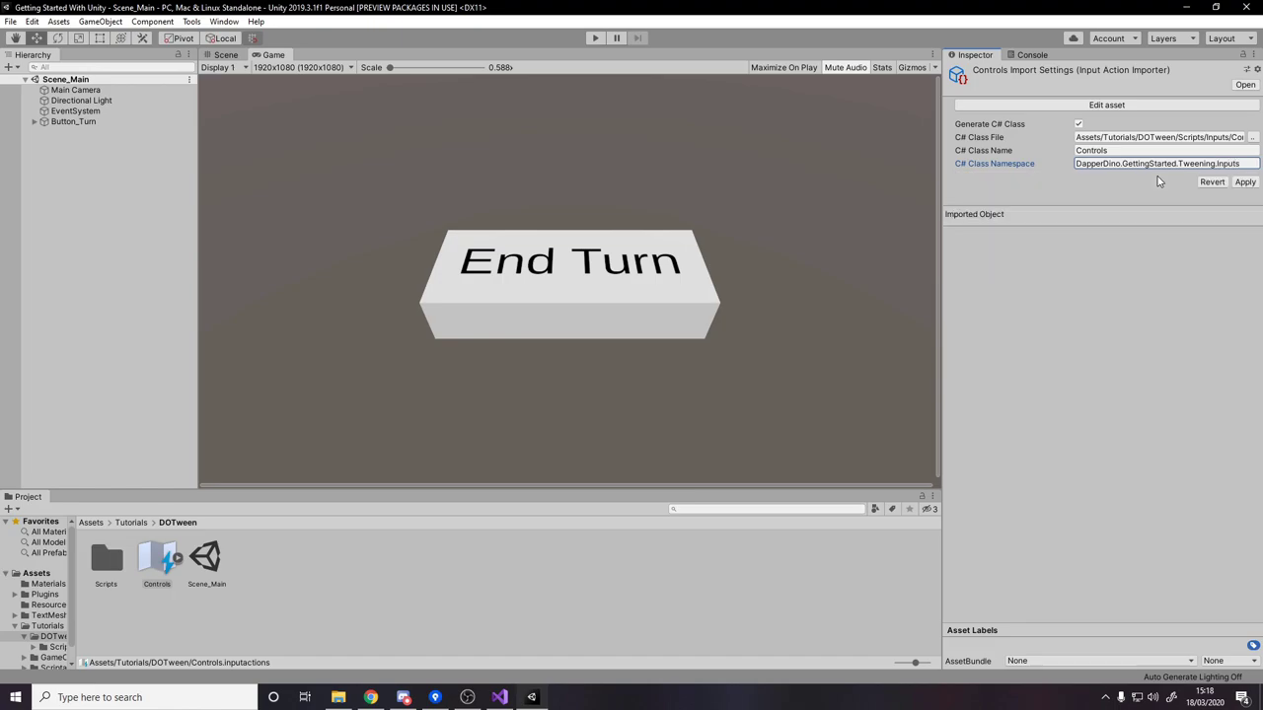
click(1246, 184)
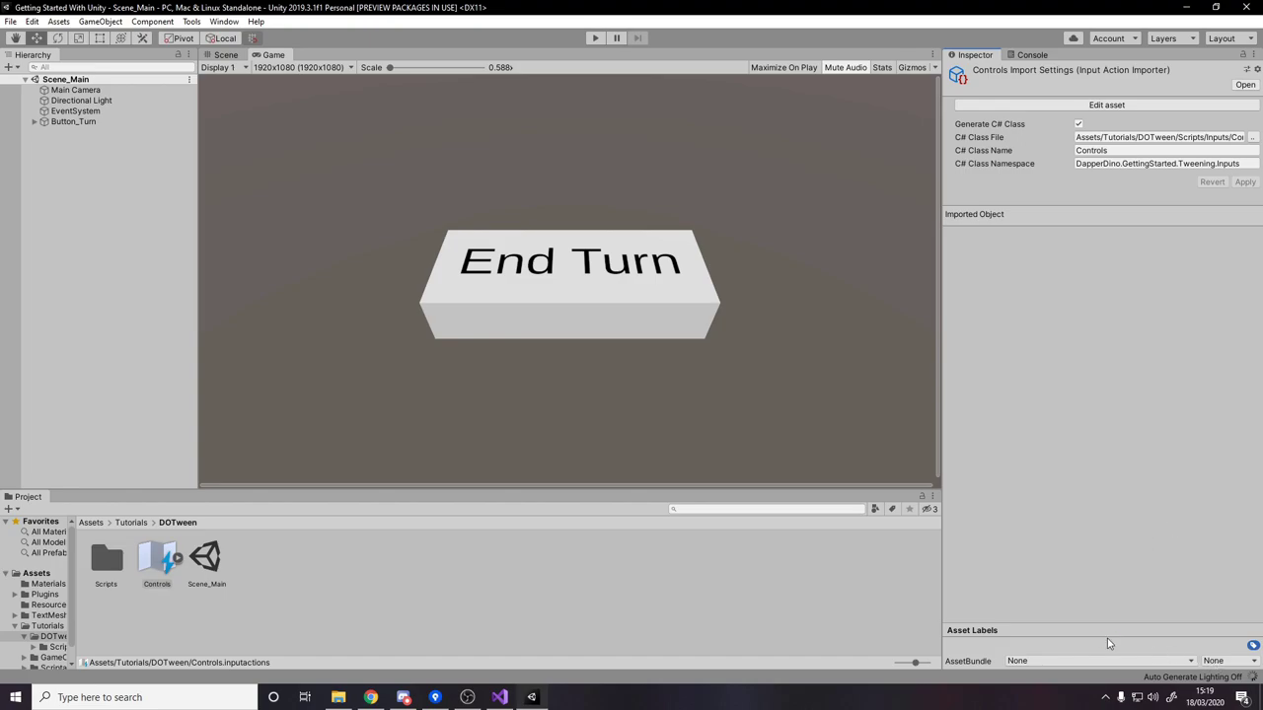
click(158, 565)
Open the generated Controls.cs from Scripts/Inputs in Visual Studio
double_click(148, 556)
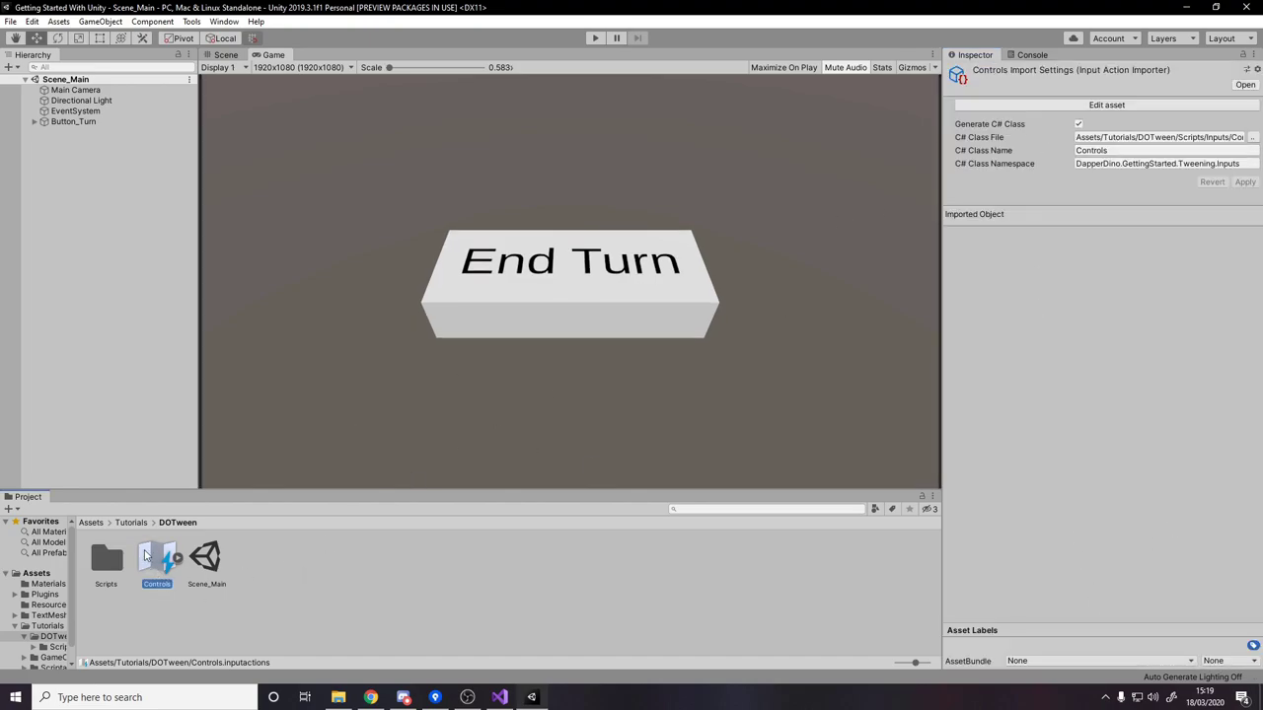
click(1073, 100)
double_click(107, 559)
double_click(107, 559)
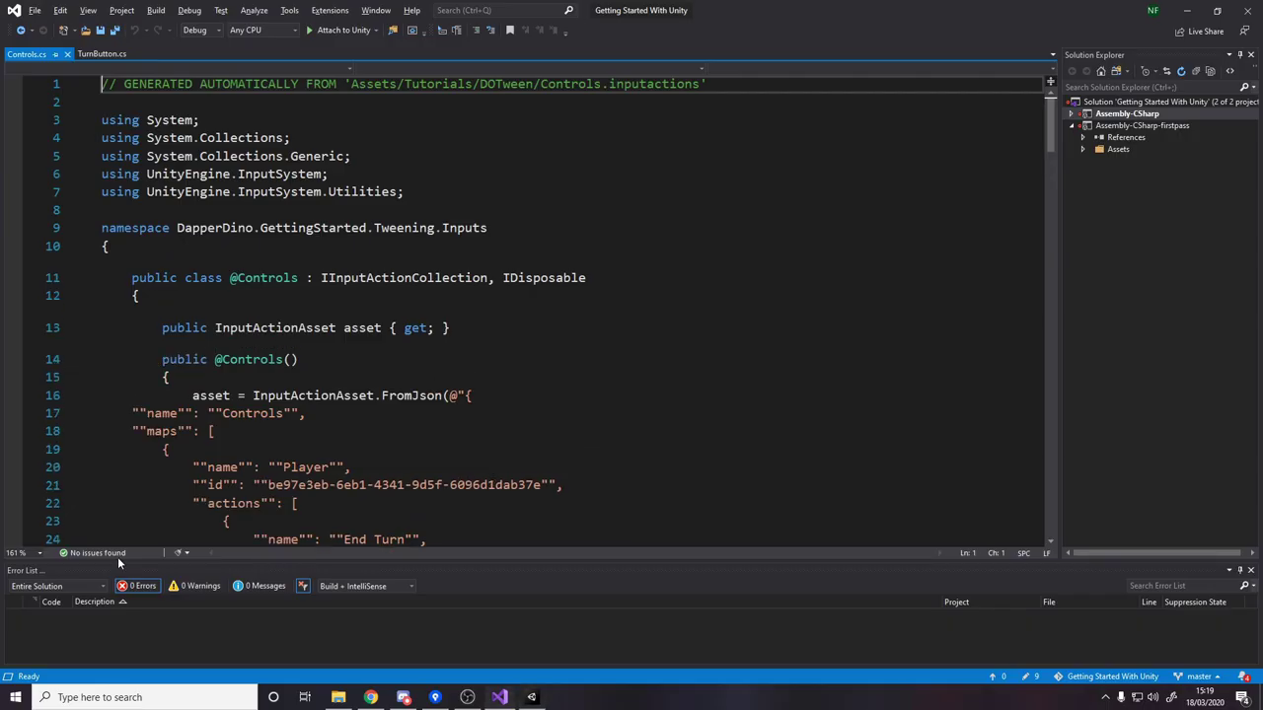